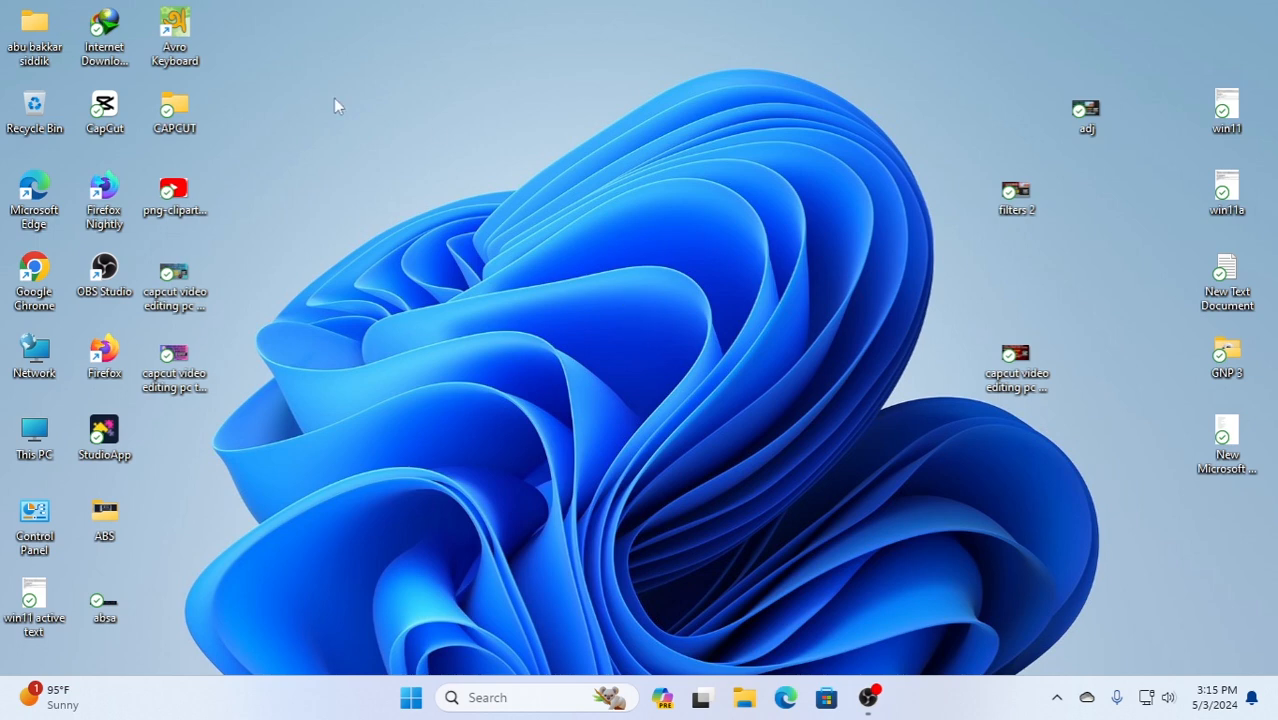
Step: Create a new CapCut project and import the mixkit-sun-emanating-rays-of-light video from the Downloads Video folder
{"action": "double_click", "coordinate": [103, 114]}
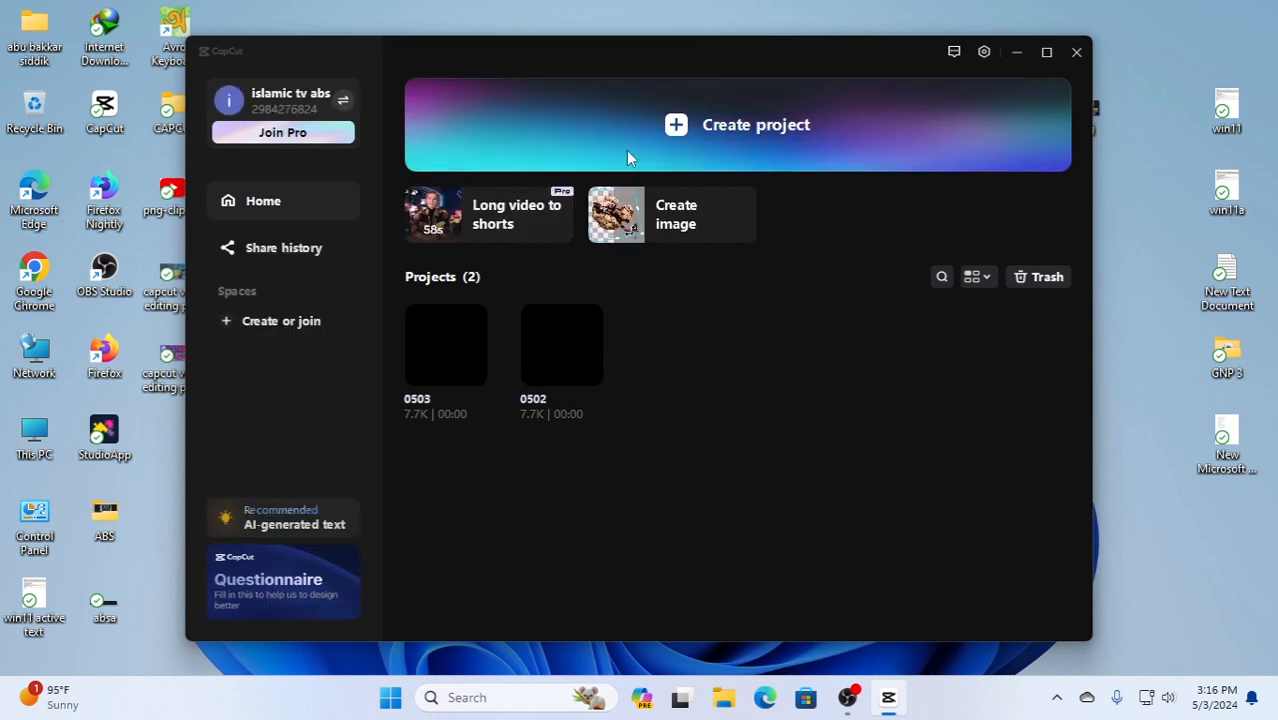
{"action": "left_click", "coordinate": [714, 120]}
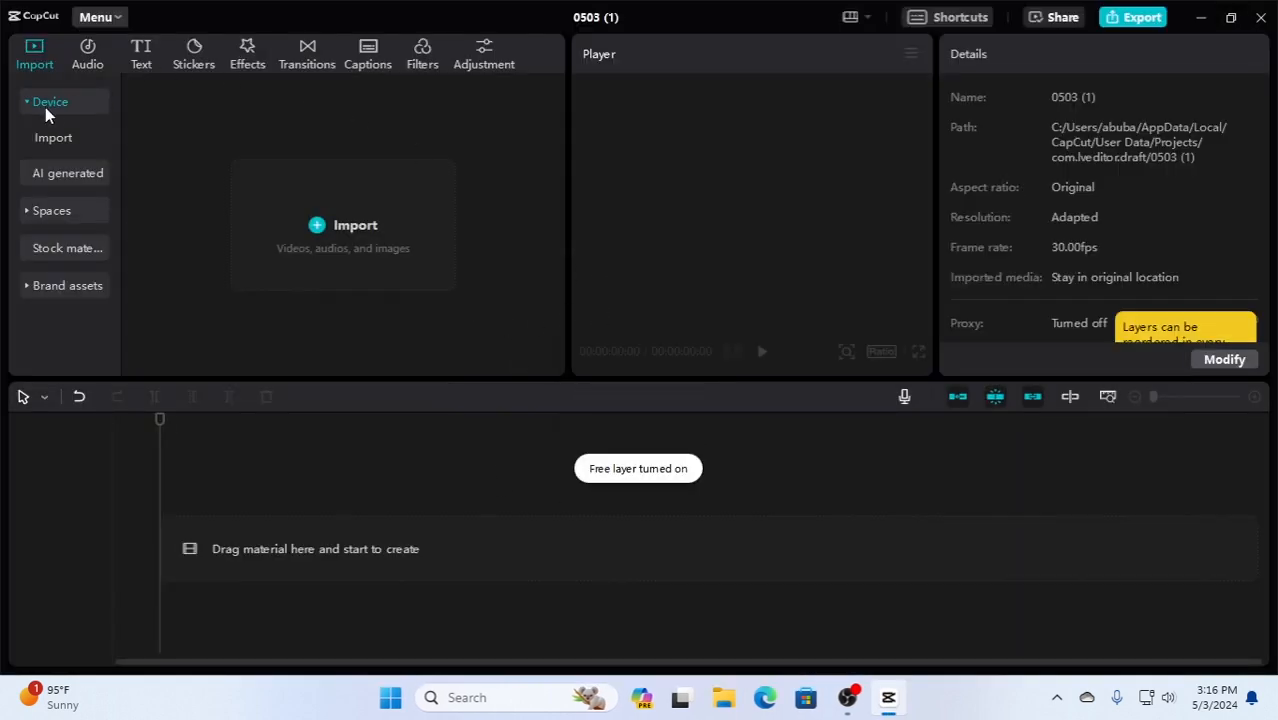
{"action": "left_click", "coordinate": [342, 226]}
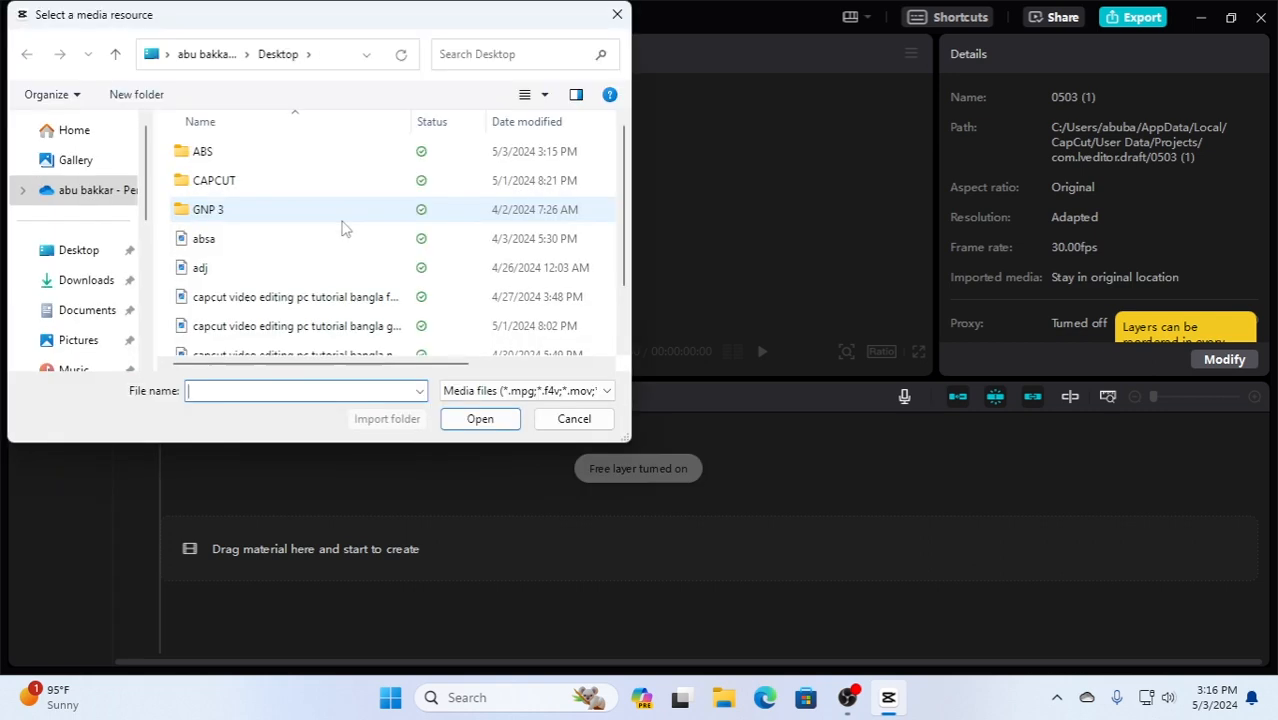
{"action": "left_click", "coordinate": [86, 282]}
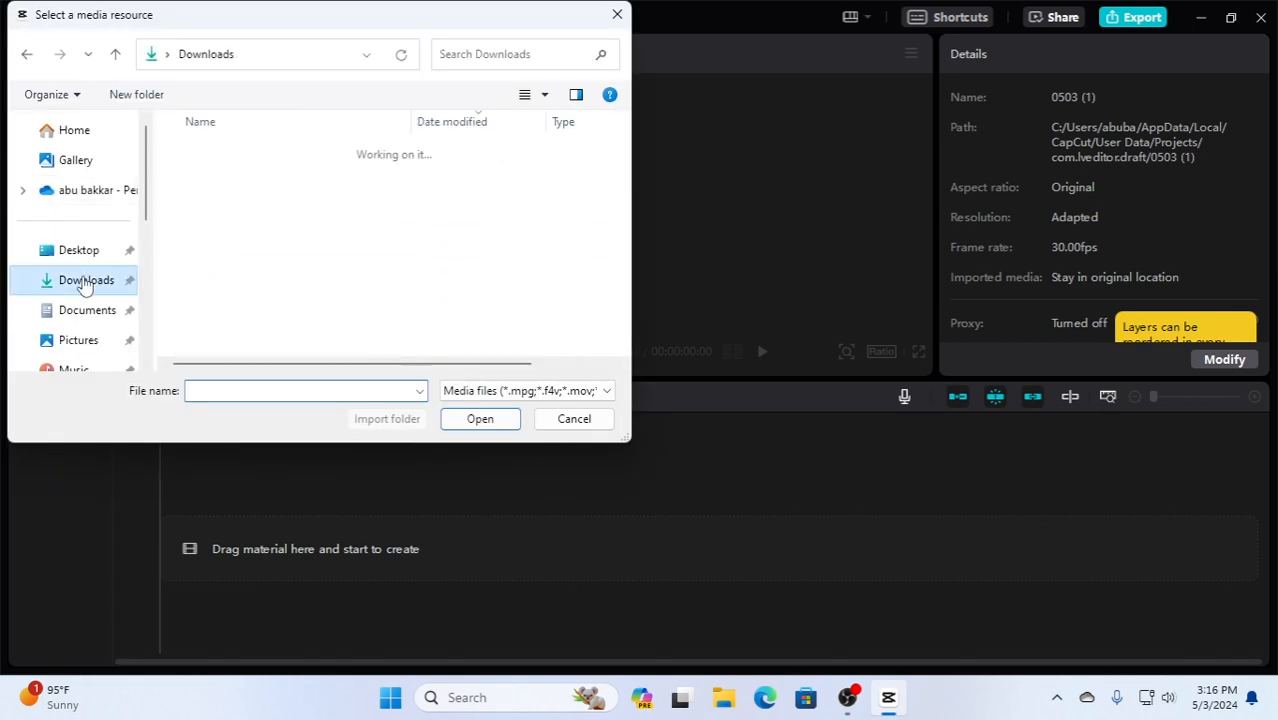
{"action": "double_click", "coordinate": [246, 182]}
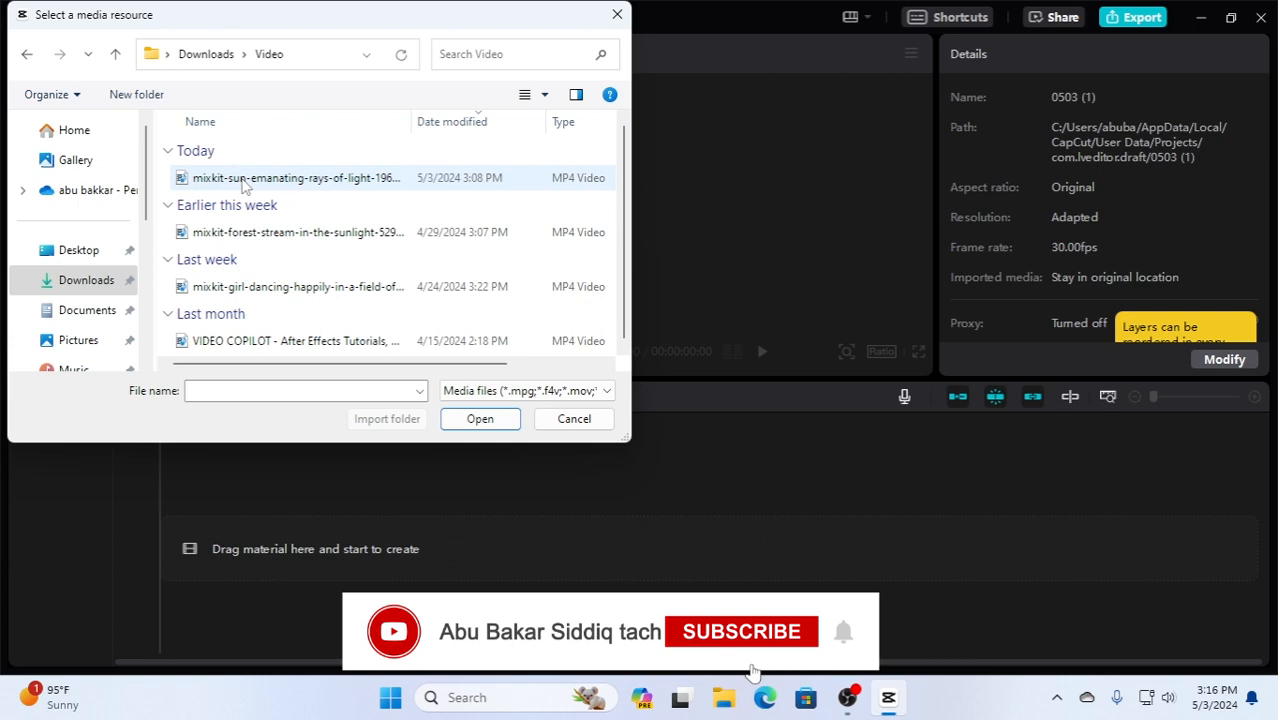
{"action": "left_click", "coordinate": [370, 179]}
{"action": "left_click", "coordinate": [480, 419]}
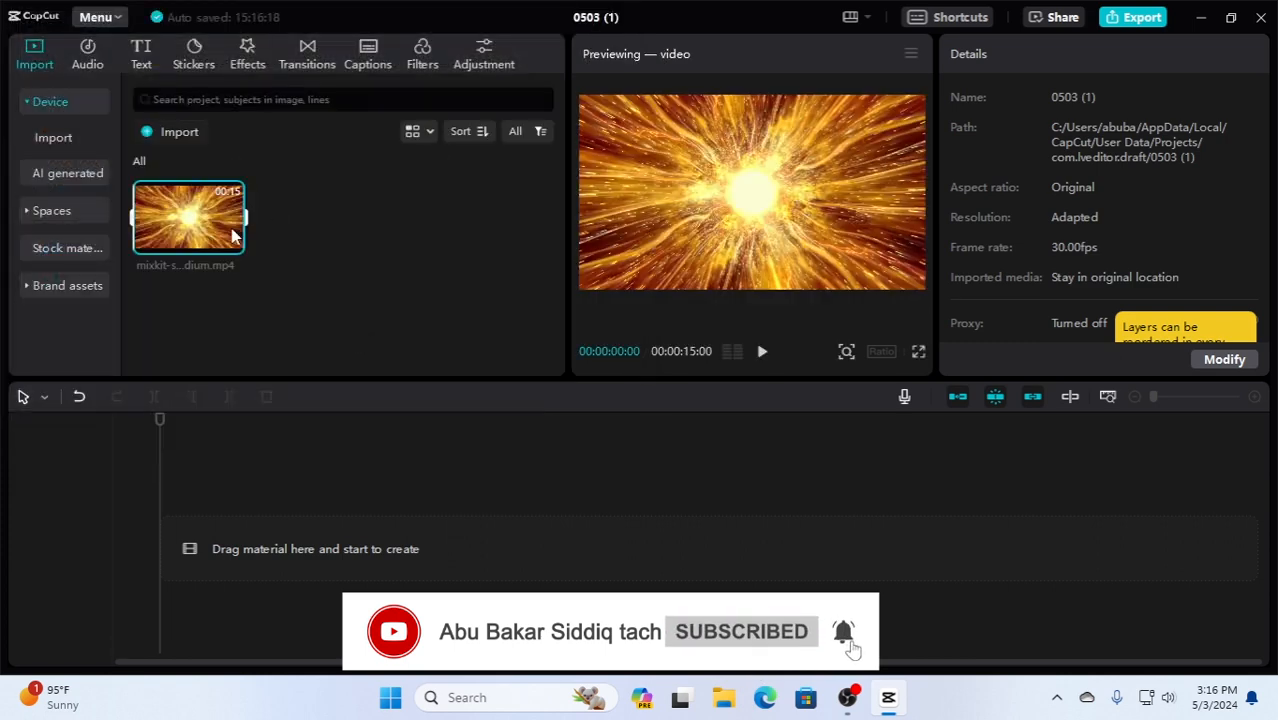
{"action": "left_click", "coordinate": [172, 137]}
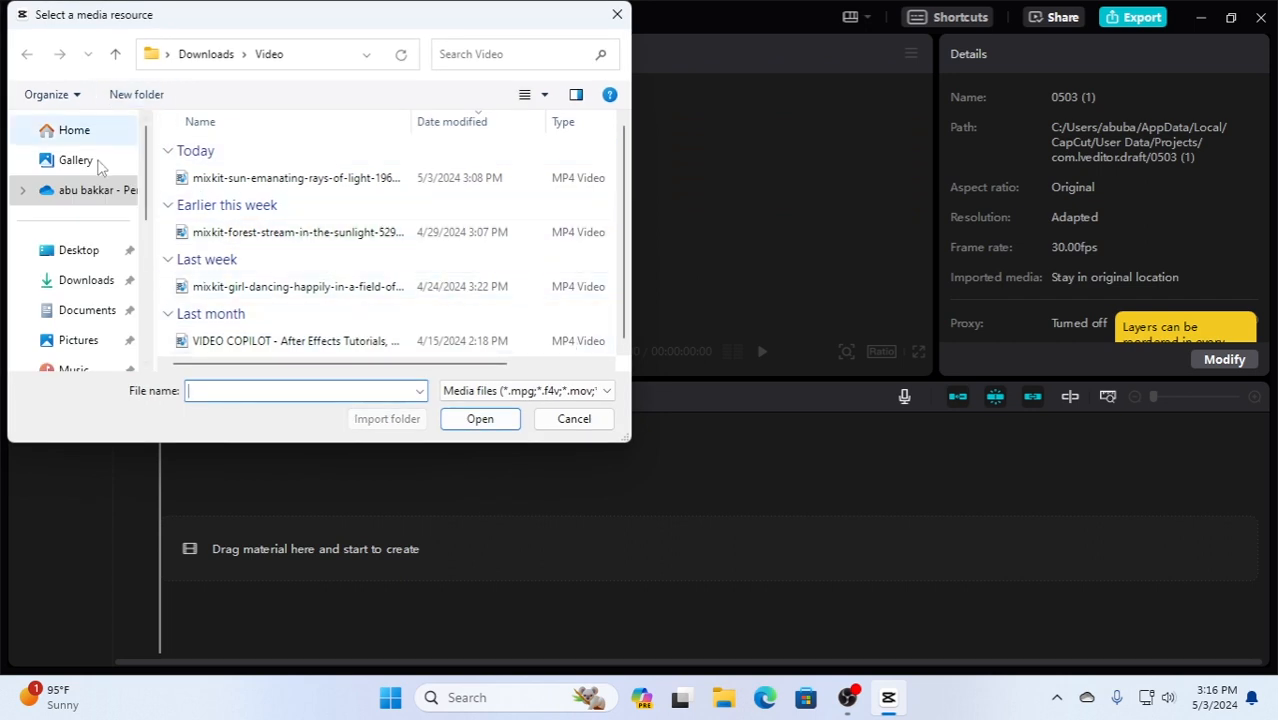
{"action": "left_click", "coordinate": [84, 253]}
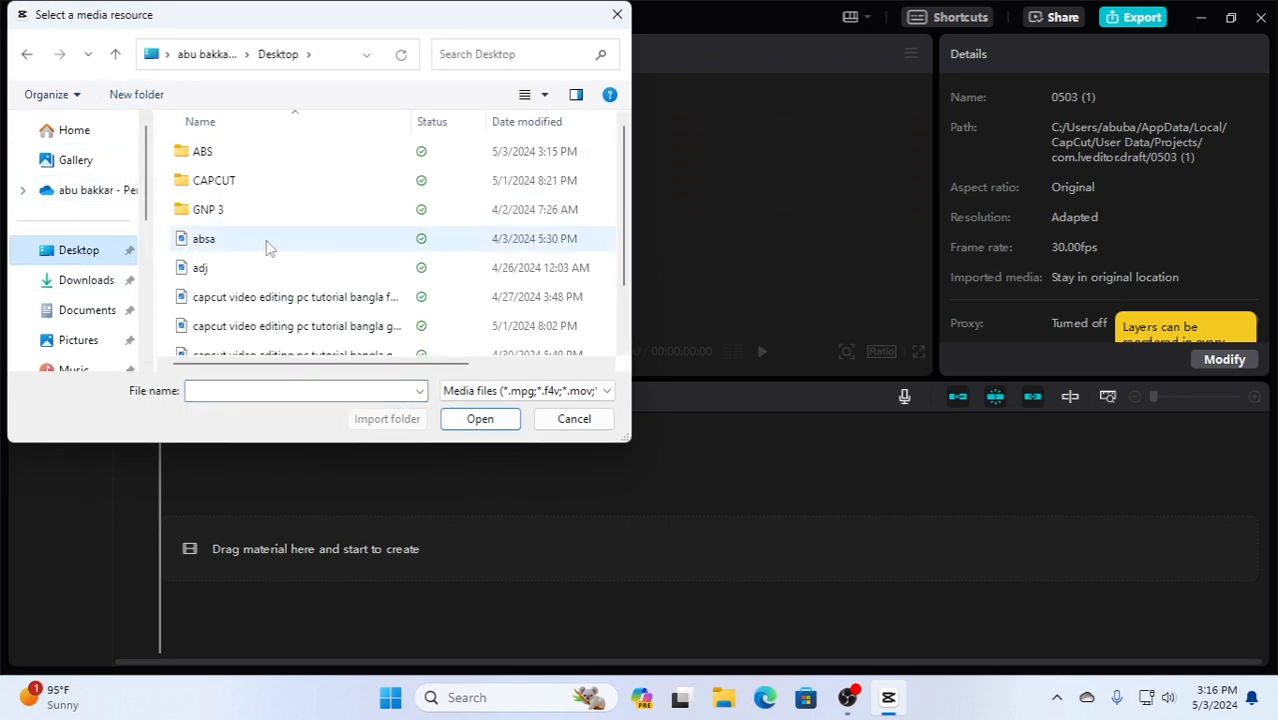
{"action": "left_click", "coordinate": [360, 330]}
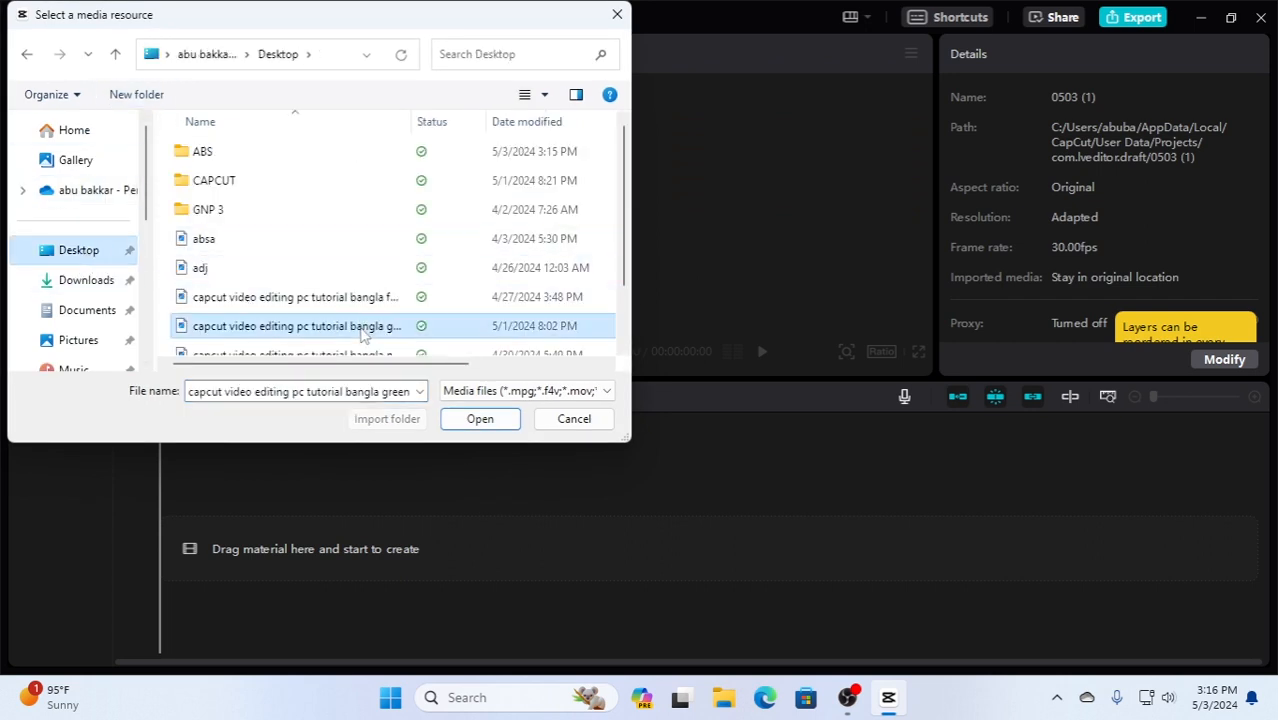
{"action": "left_click", "coordinate": [502, 427]}
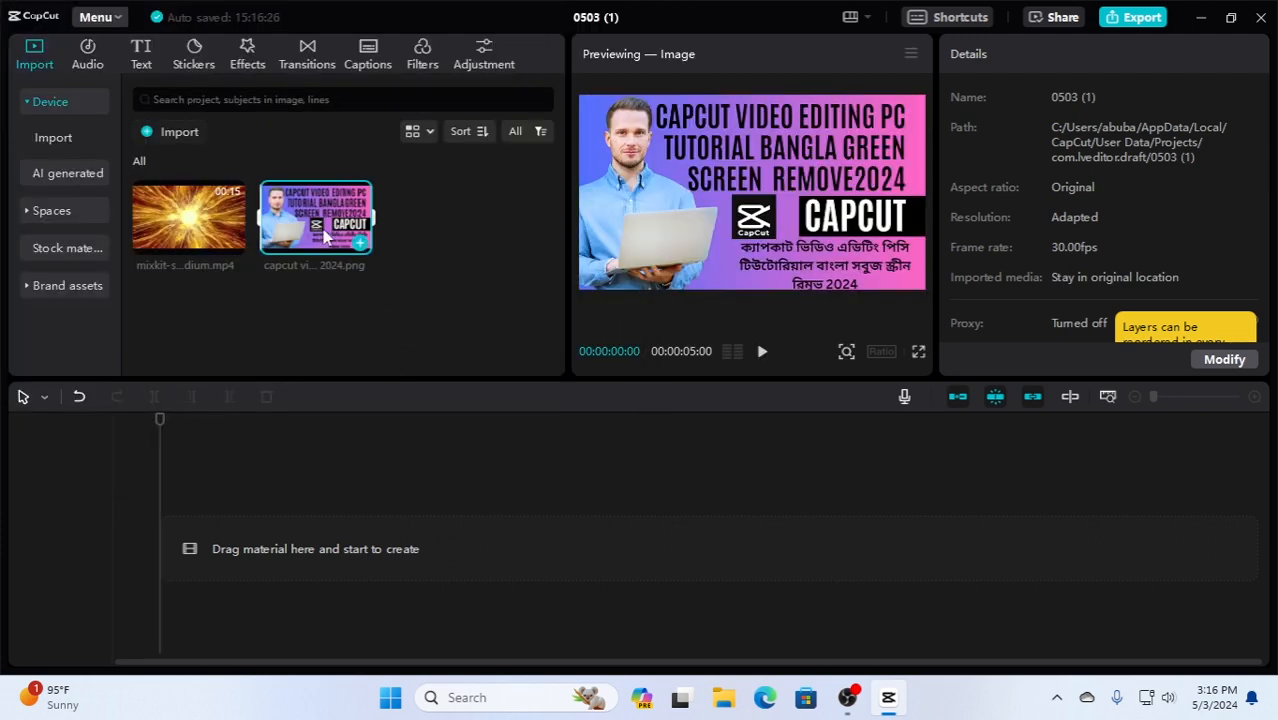
{"action": "key", "text": "Delete"}
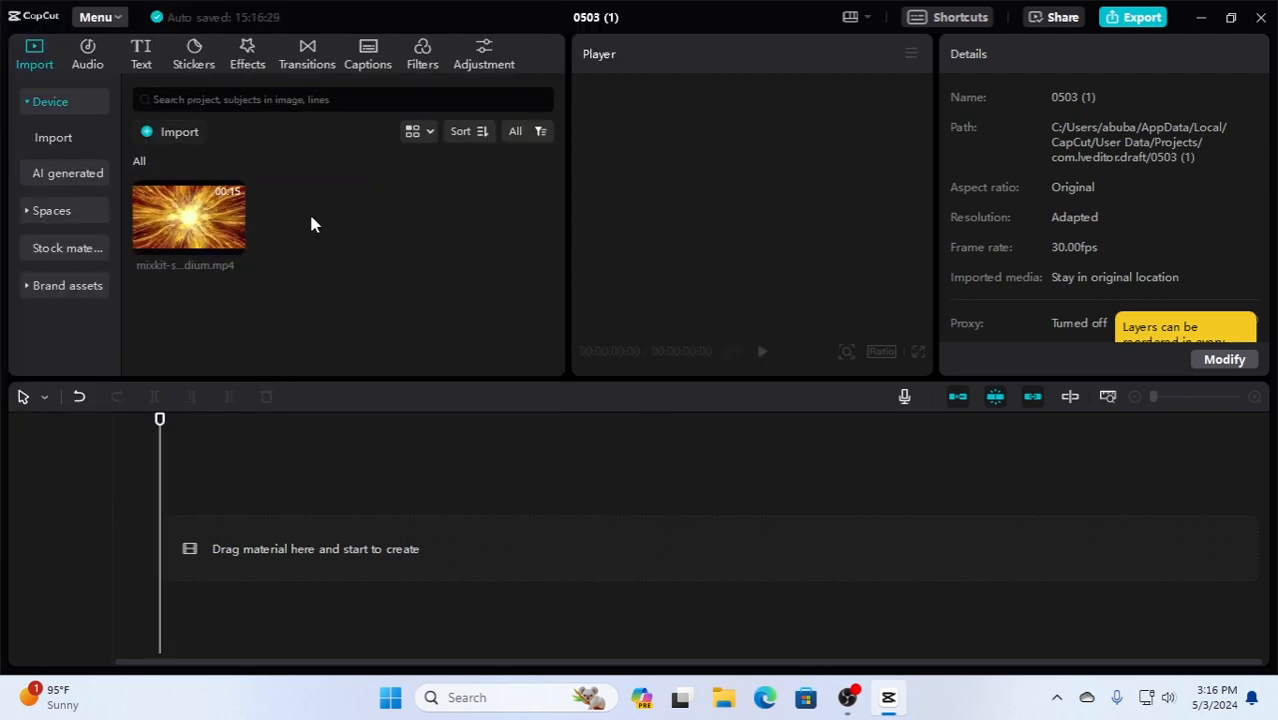
Step: Import the image "capcut video editing pc tutorial bangla full course one video.png" from the Desktop
{"action": "left_click", "coordinate": [188, 133]}
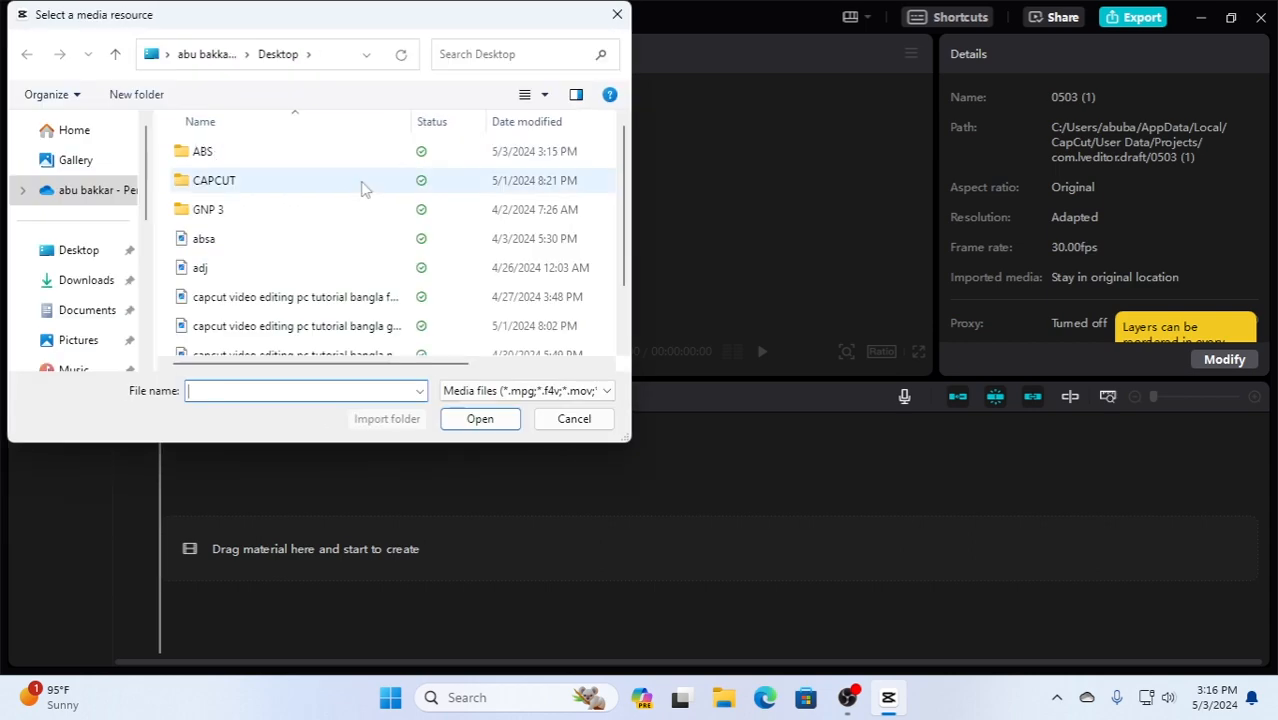
{"action": "left_click", "coordinate": [431, 296]}
{"action": "left_click", "coordinate": [478, 418]}
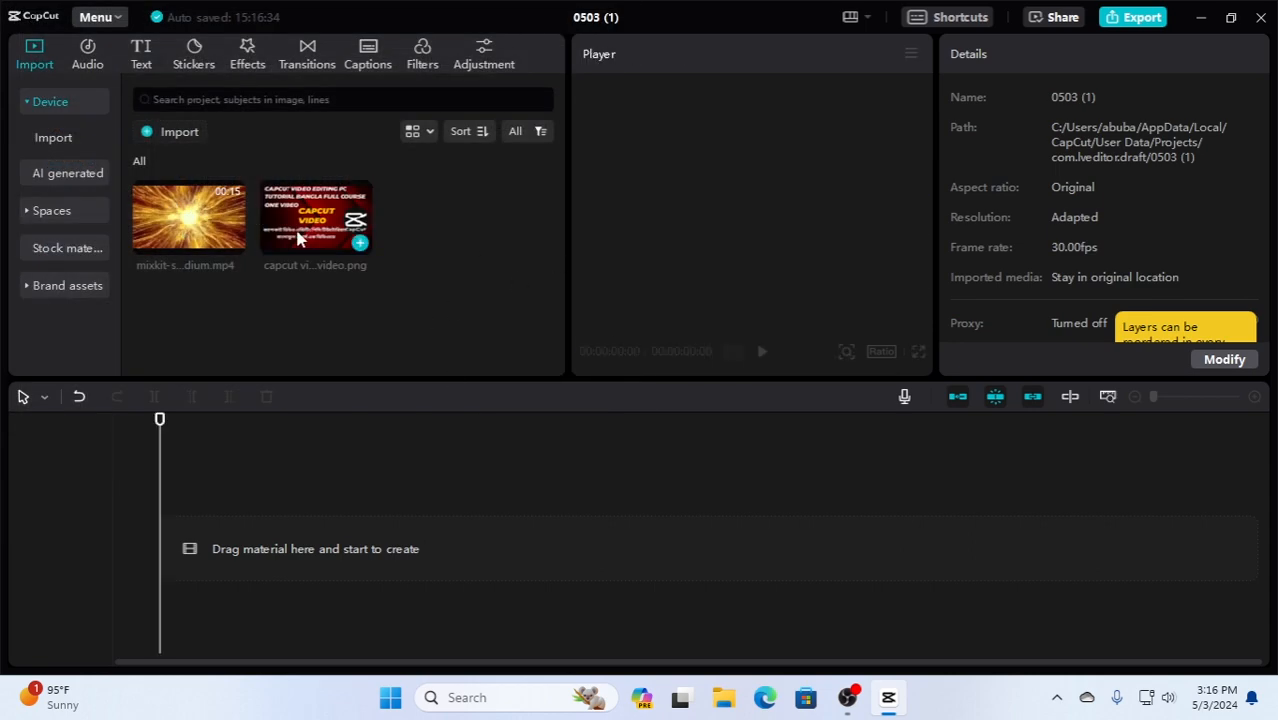
Step: Place the sun rays video on the main track and the PNG image on a track above it, both starting at 0
{"action": "left_click", "coordinate": [350, 240]}
{"action": "left_click", "coordinate": [207, 222]}
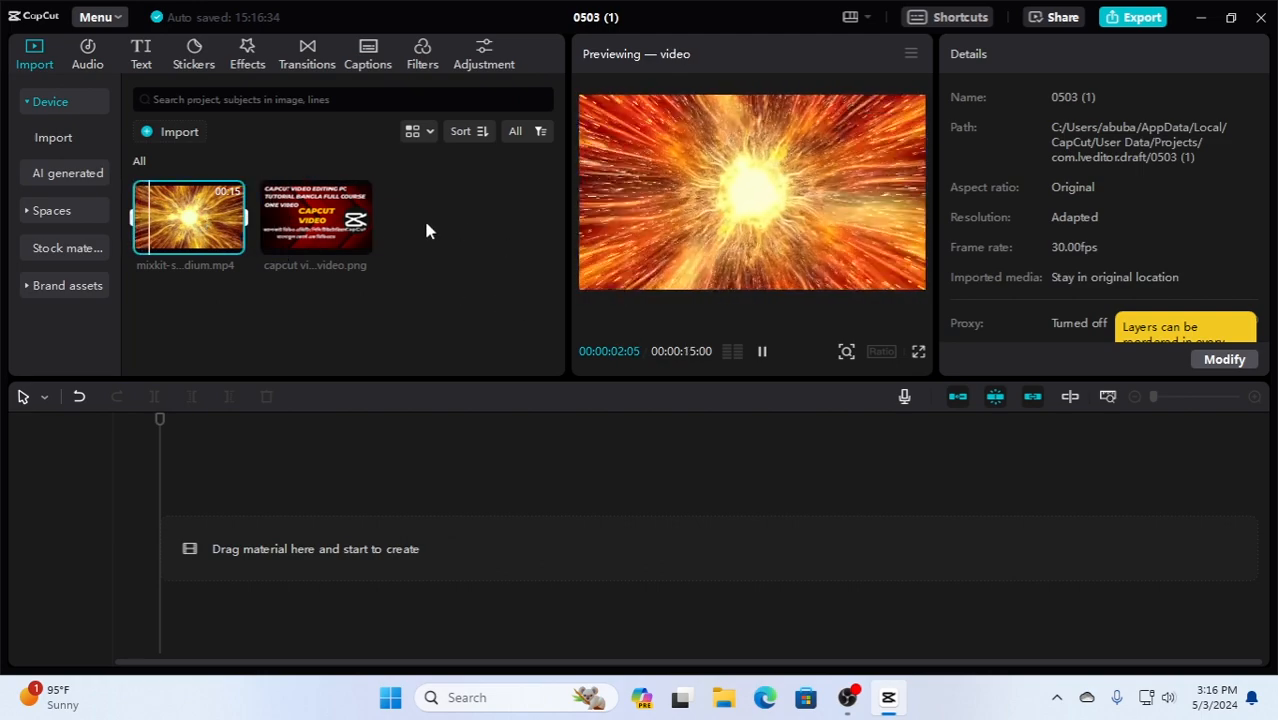
{"action": "left_click", "coordinate": [419, 279]}
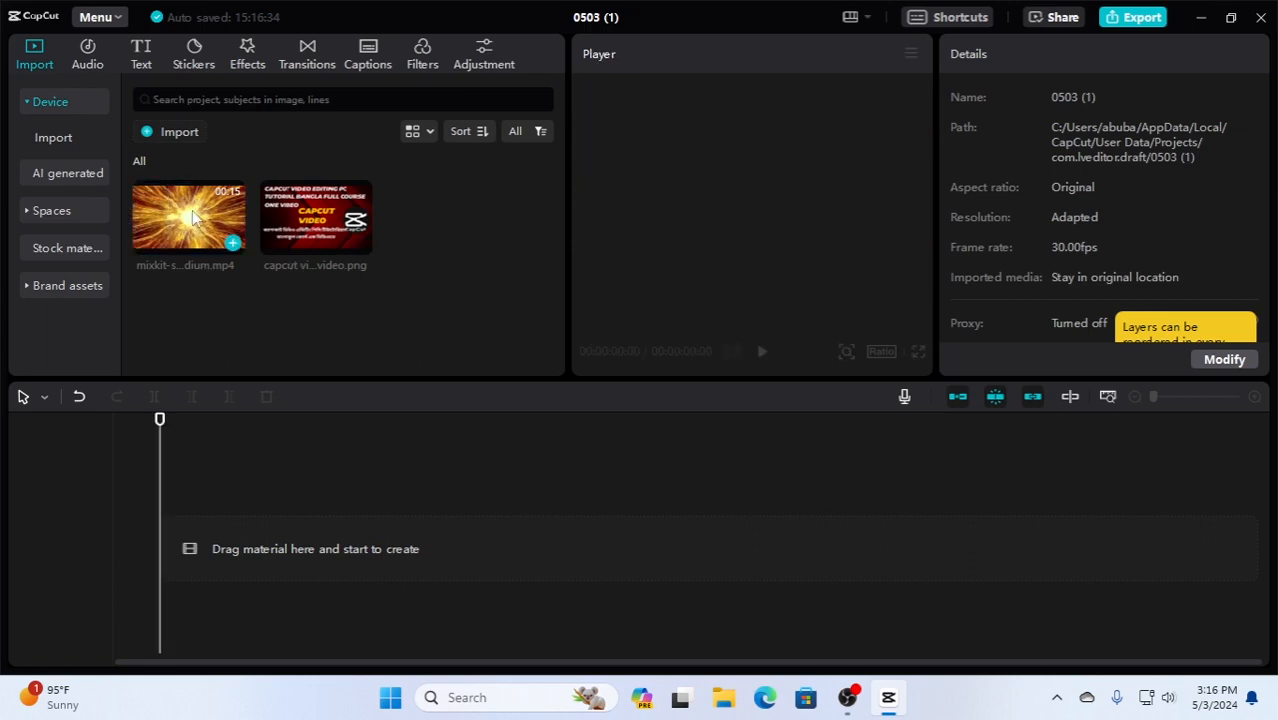
{"action": "left_click_drag", "start_coordinate": [197, 222], "coordinate": [170, 558]}
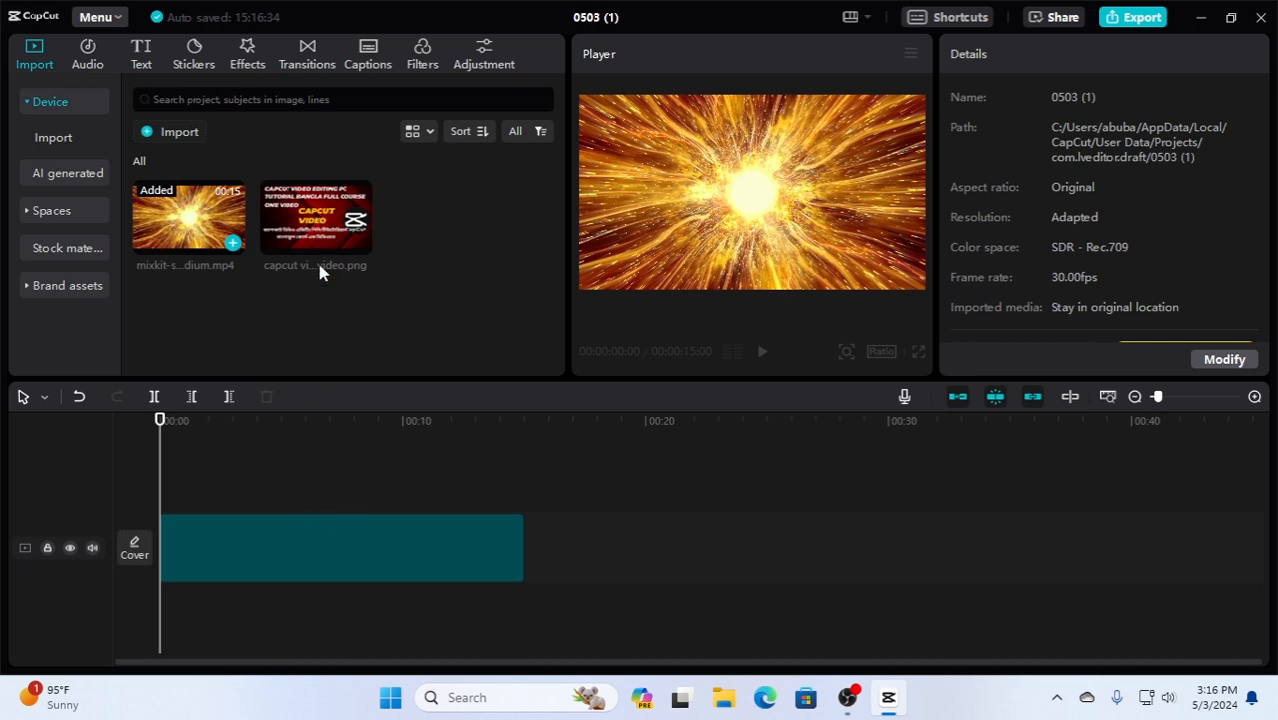
{"action": "left_click_drag", "start_coordinate": [315, 215], "coordinate": [166, 492]}
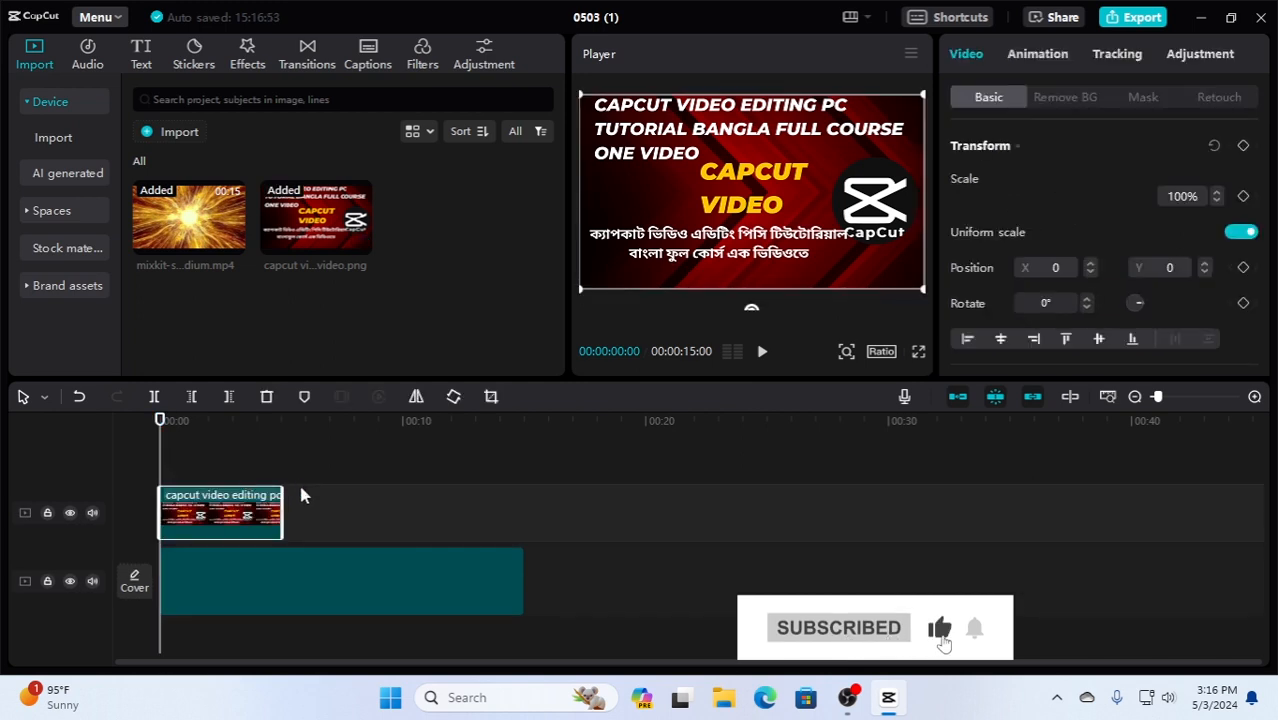
Step: Extend the image clip on the upper track to match the 15-second length of the video below it
{"action": "left_click", "coordinate": [297, 587]}
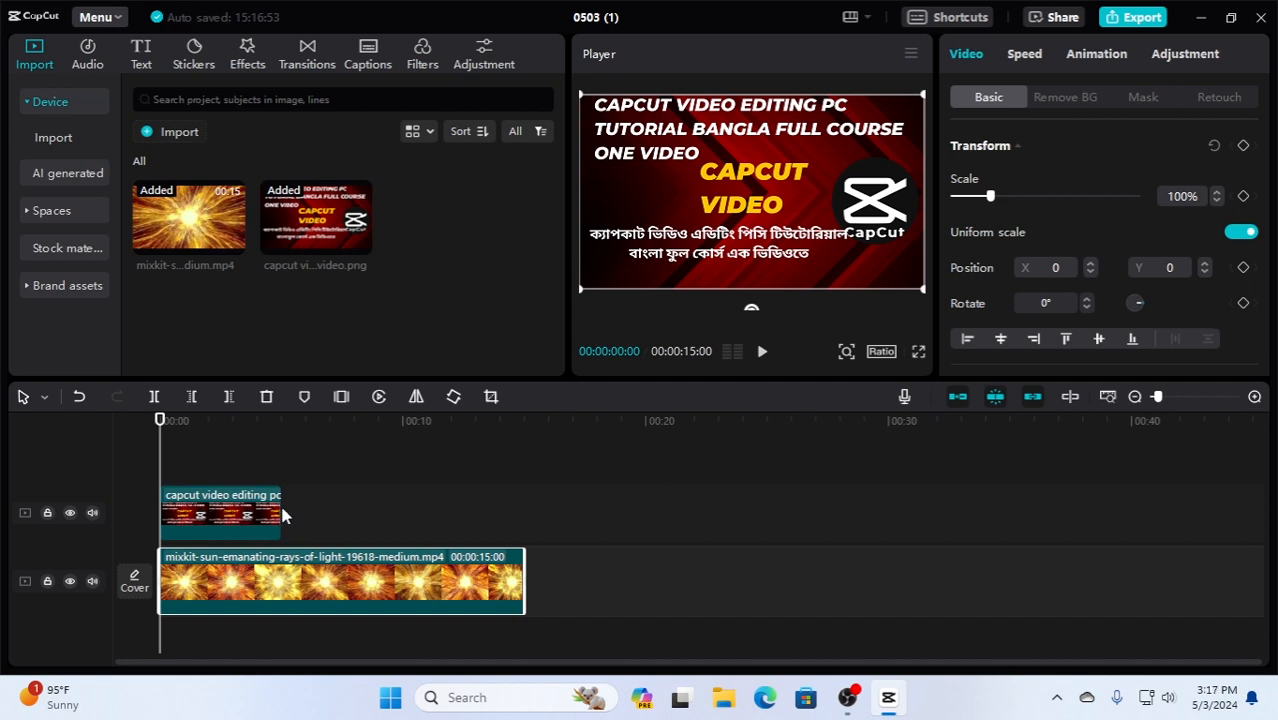
{"action": "left_click_drag", "start_coordinate": [280, 509], "coordinate": [523, 528]}
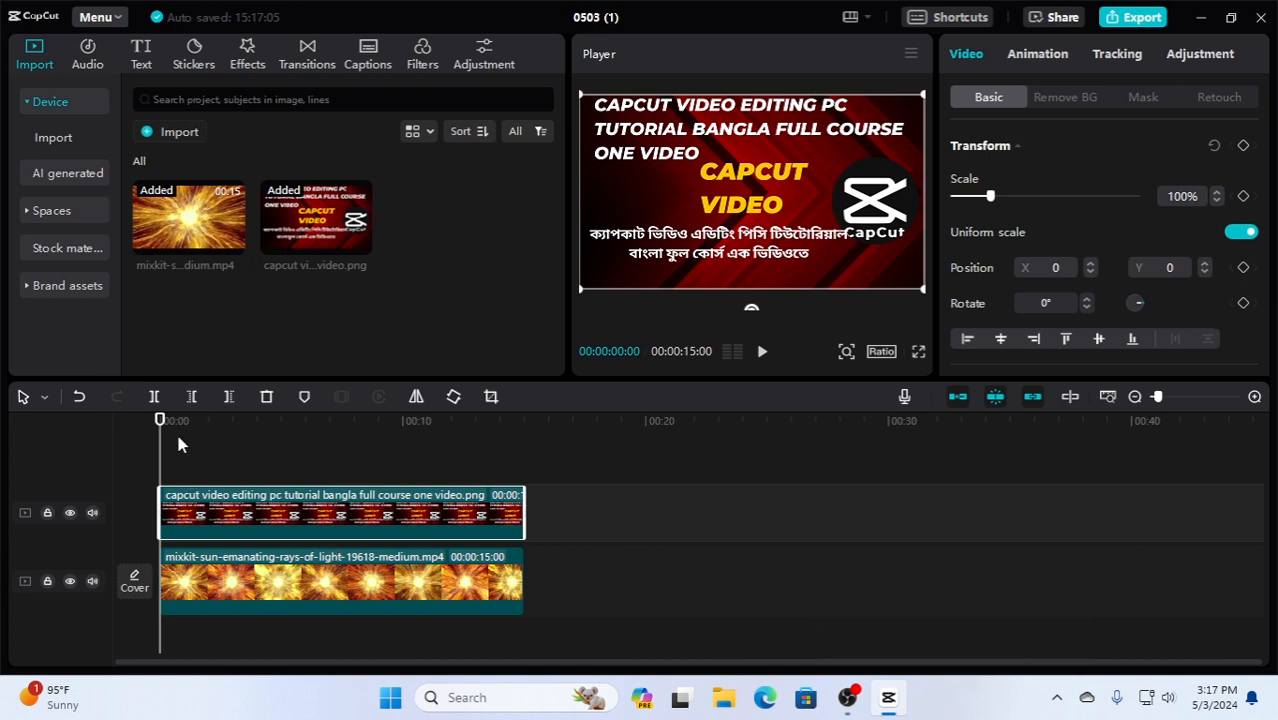
{"action": "mouse_move", "coordinate": [160, 421]}
{"action": "left_mouse_down"}
{"action": "mouse_move", "coordinate": [177, 421]}
{"action": "mouse_move", "coordinate": [160, 421]}
{"action": "left_mouse_up"}
Step: Add a scale keyframe to the image clip at 00:00:01:22 and set its scale to 1%
{"action": "left_click", "coordinate": [1243, 197]}
{"action": "key", "text": "ctrl+z"}
{"action": "left_click_drag", "start_coordinate": [161, 424], "coordinate": [202, 424]}
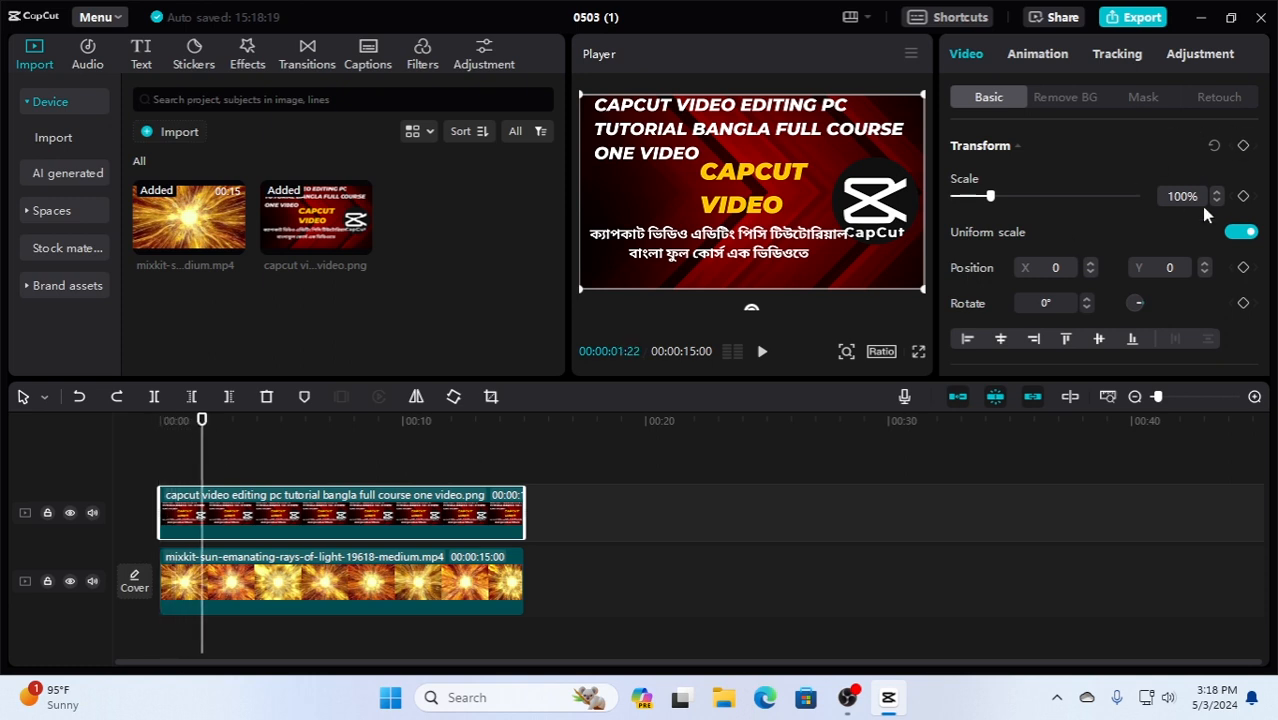
{"action": "left_click", "coordinate": [1243, 196]}
{"action": "left_click", "coordinate": [220, 421]}
{"action": "left_click_drag", "start_coordinate": [289, 427], "coordinate": [200, 459]}
{"action": "left_click_drag", "start_coordinate": [991, 198], "coordinate": [954, 204]}
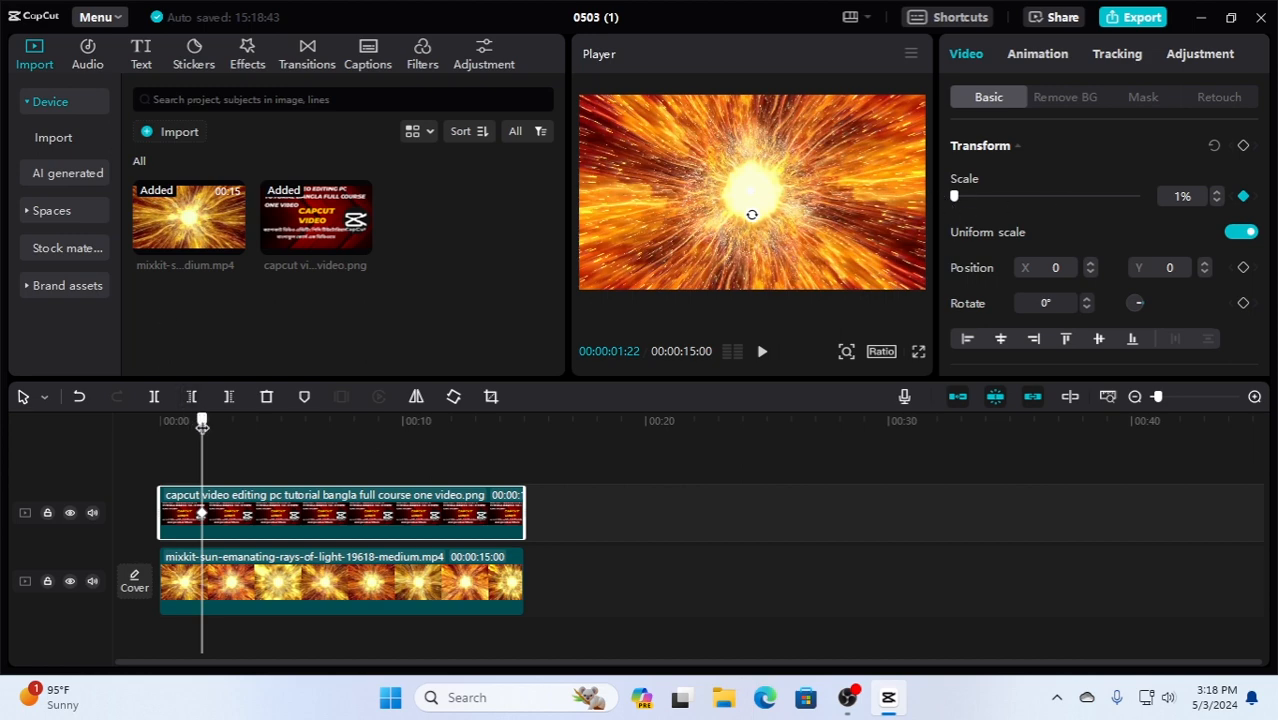
Step: Add a second scale keyframe at 00:00:14:16 with the image's scale set to 100%
{"action": "left_click_drag", "start_coordinate": [201, 420], "coordinate": [568, 470]}
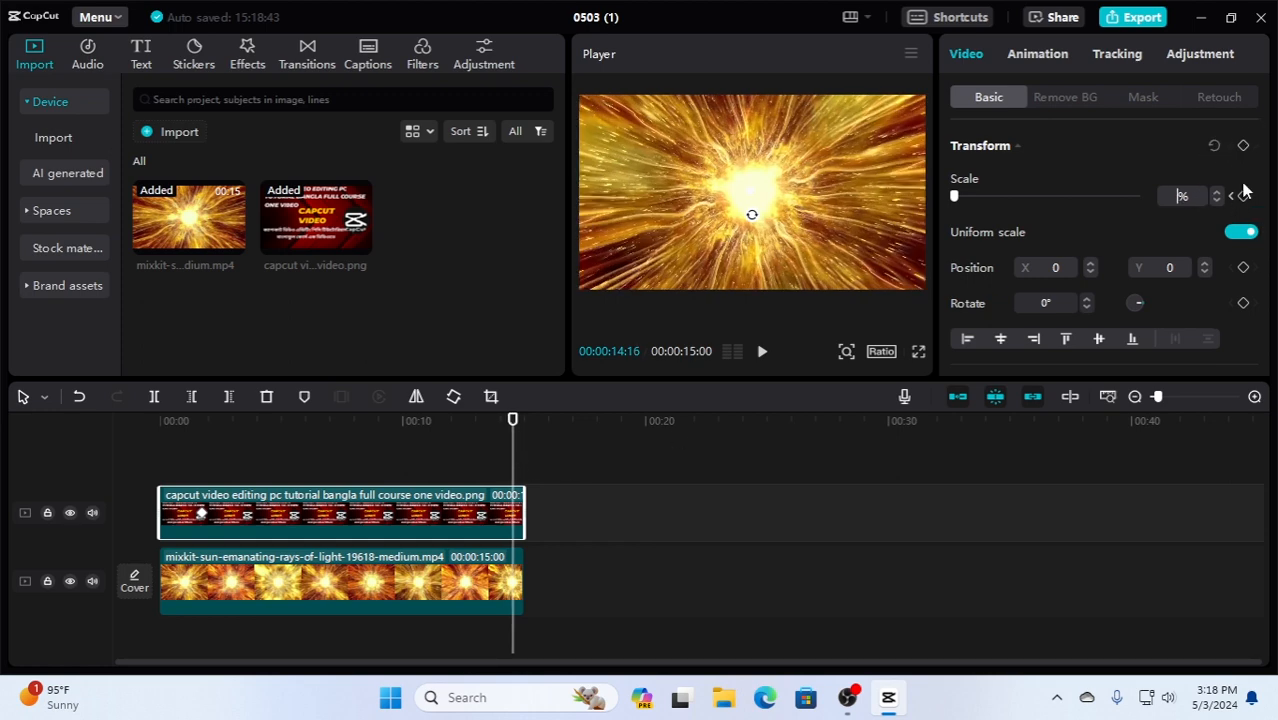
{"action": "type", "text": "100"}
{"action": "key", "text": "Return"}
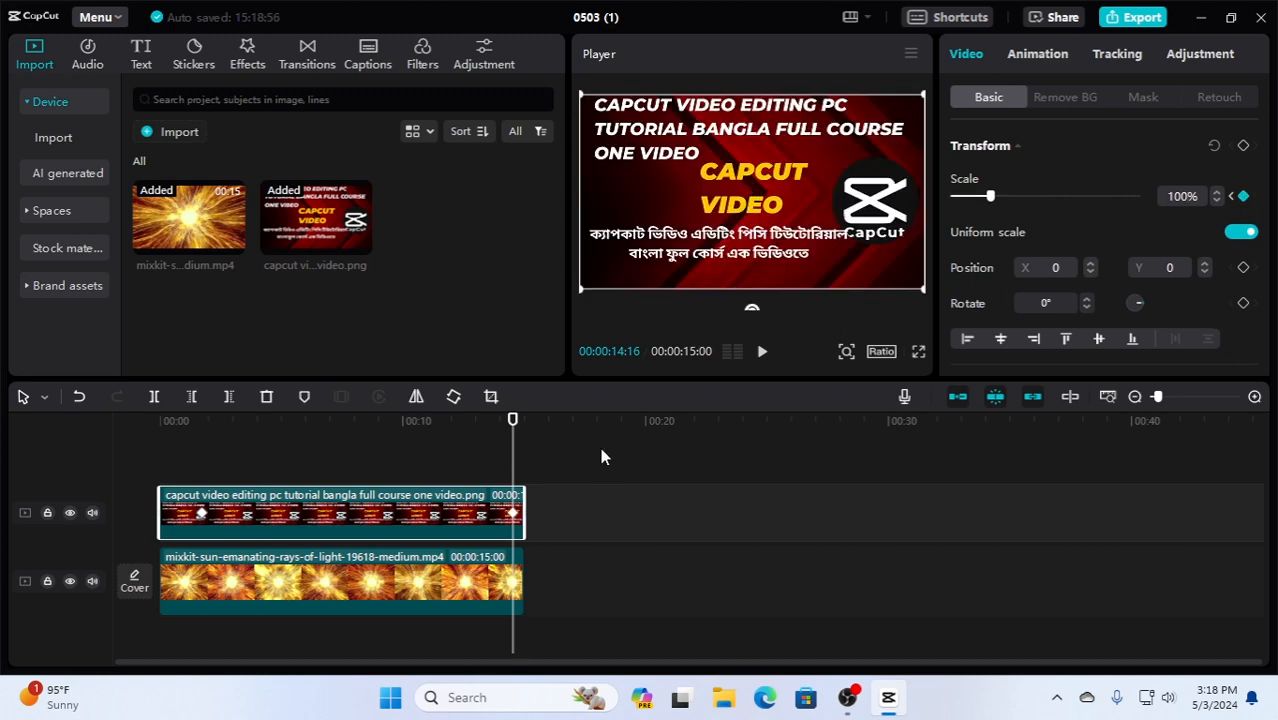
Step: Play the timeline from the beginning to check the image's zoom-in animation
{"action": "left_click_drag", "start_coordinate": [512, 421], "coordinate": [2, 450]}
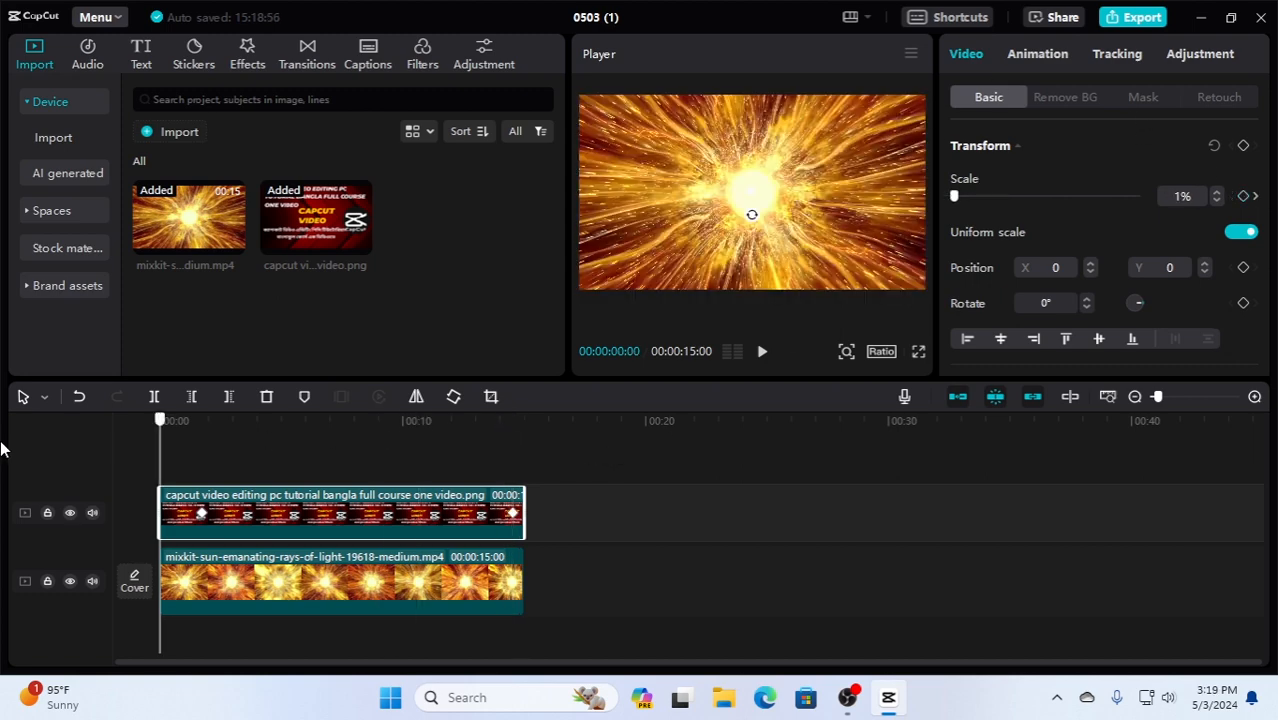
{"action": "left_click", "coordinate": [763, 352]}
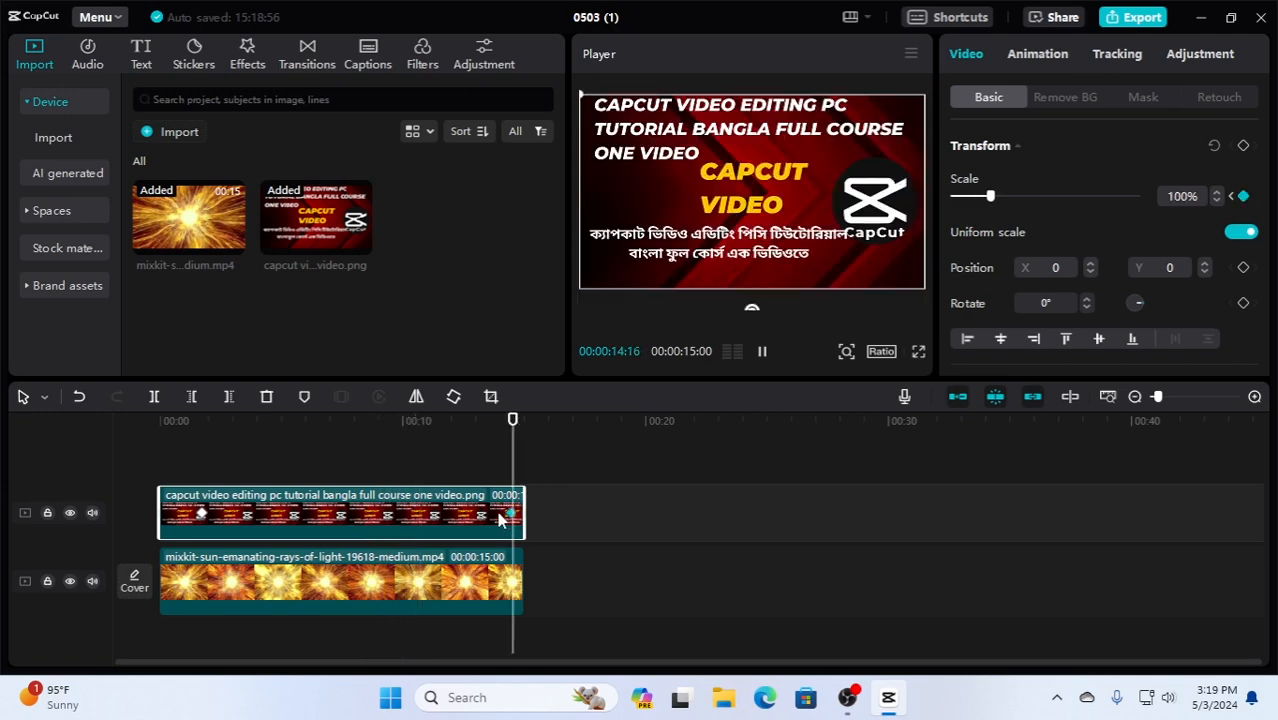
{"action": "key", "text": "space"}
Step: Move the image's two scale keyframes closer together, to about 00:00:06:04 and 00:00:11:16, and play back the faster zoom
{"action": "left_click", "coordinate": [201, 516]}
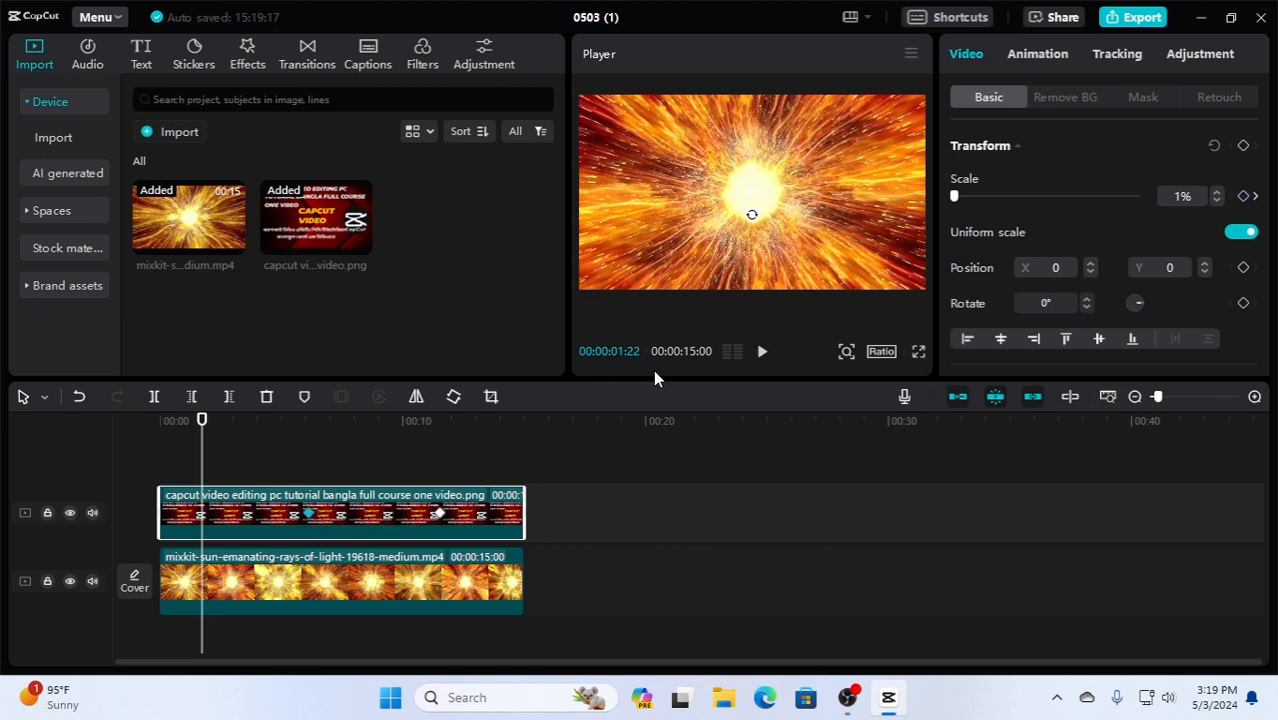
{"action": "left_click_drag", "start_coordinate": [200, 421], "coordinate": [280, 439]}
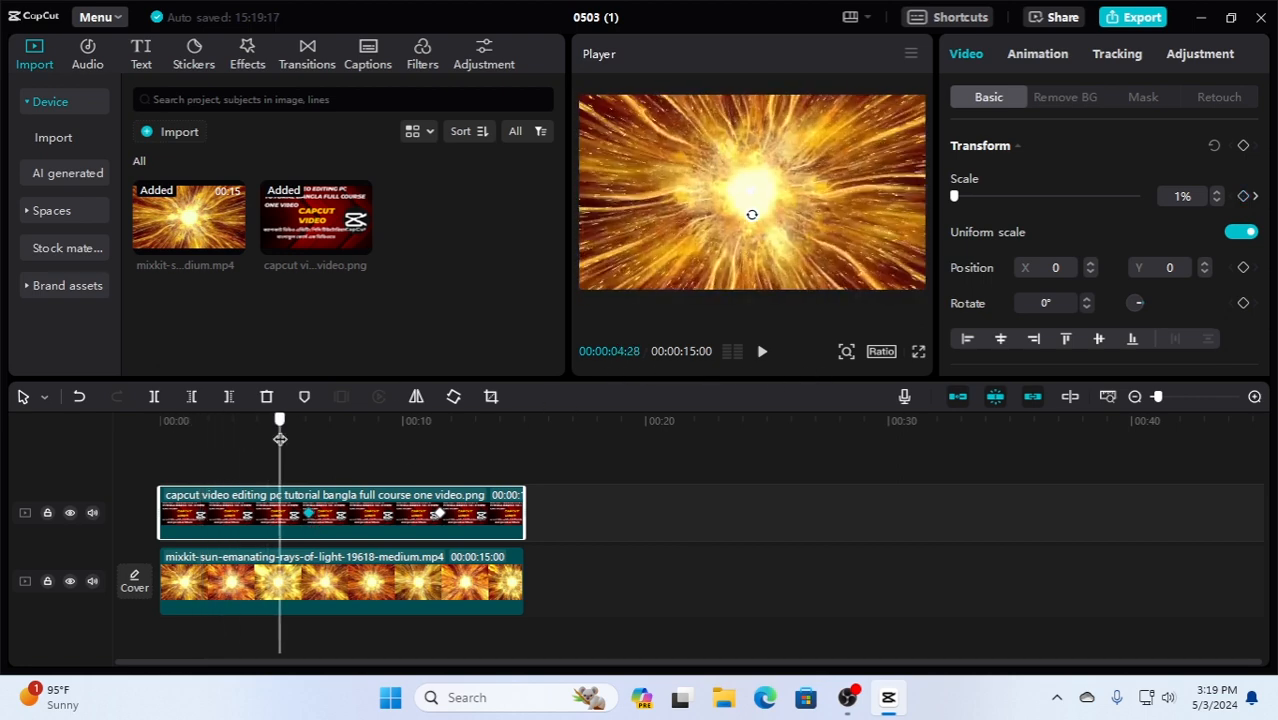
{"action": "left_click", "coordinate": [762, 353]}
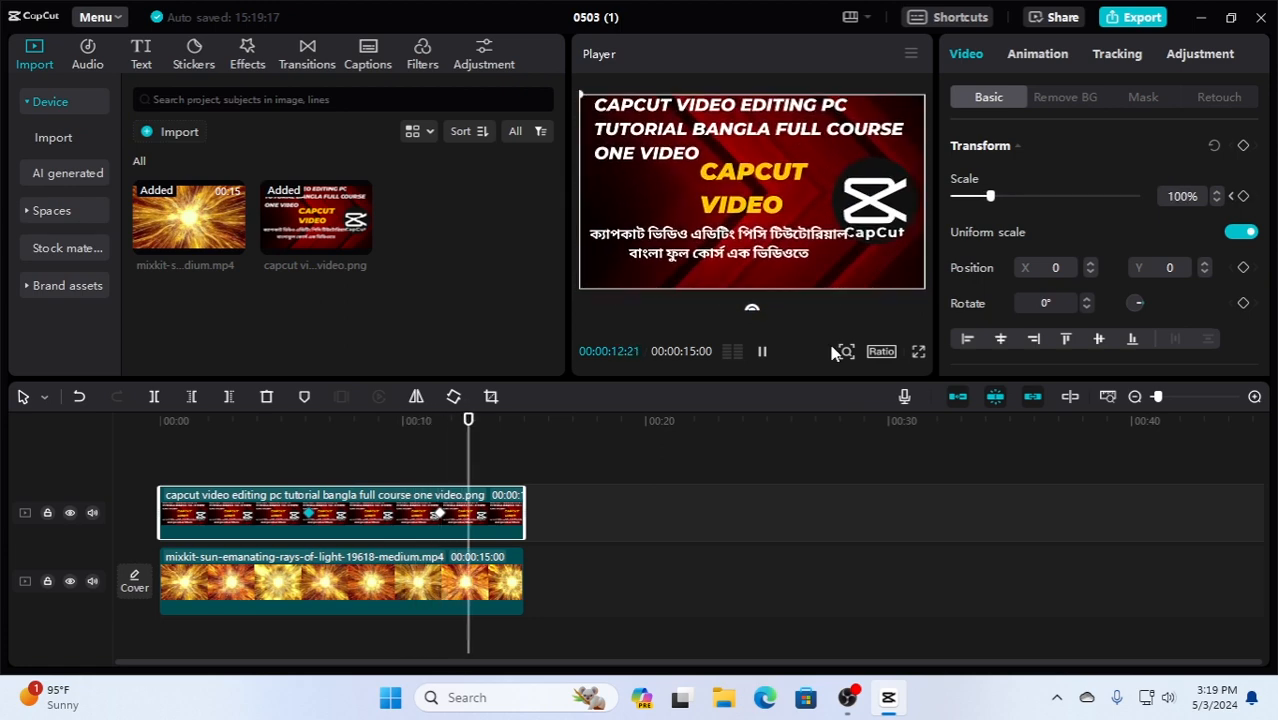
{"action": "left_click", "coordinate": [762, 352]}
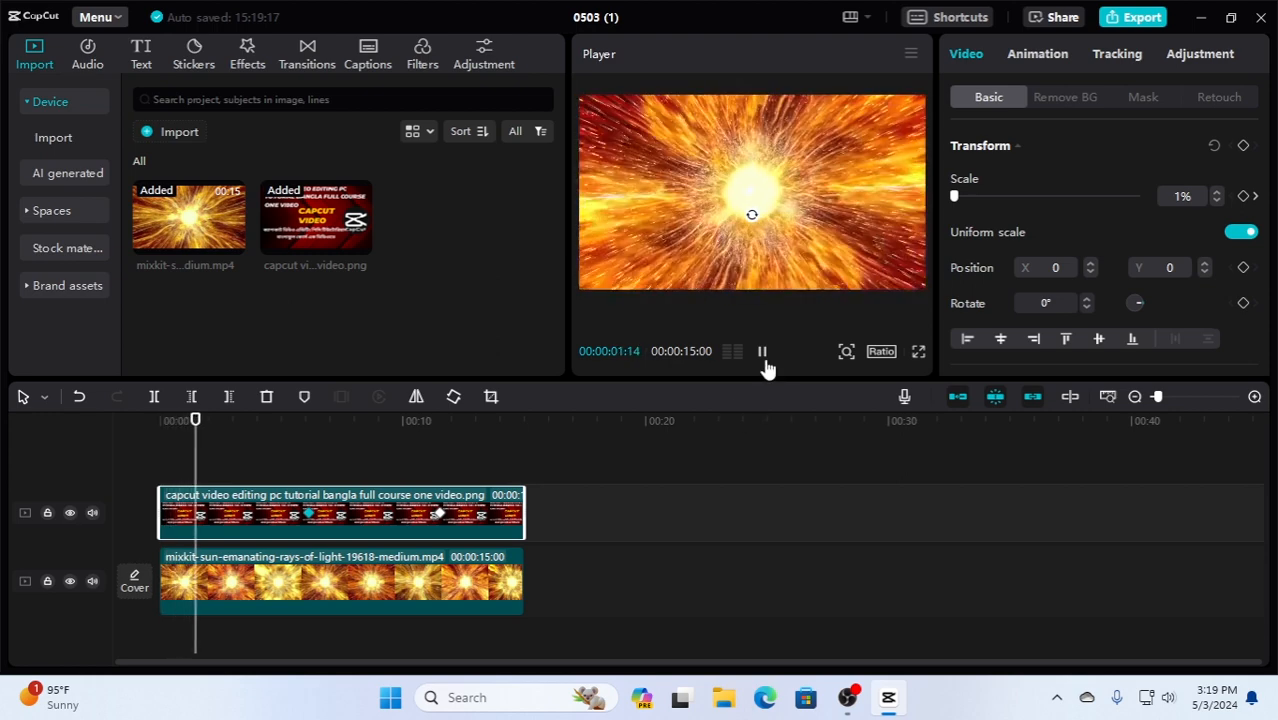
{"action": "left_click", "coordinate": [762, 353]}
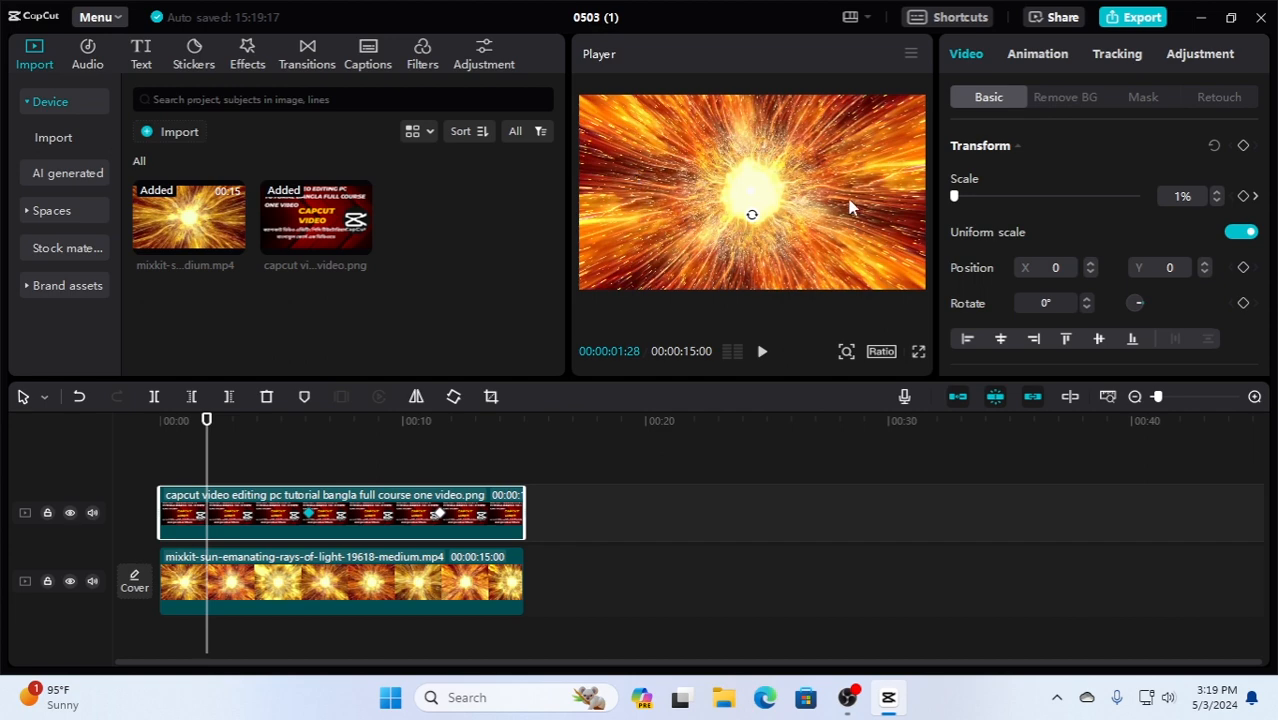
Step: Delete both scale keyframes from the image clip
{"action": "left_click", "coordinate": [439, 516]}
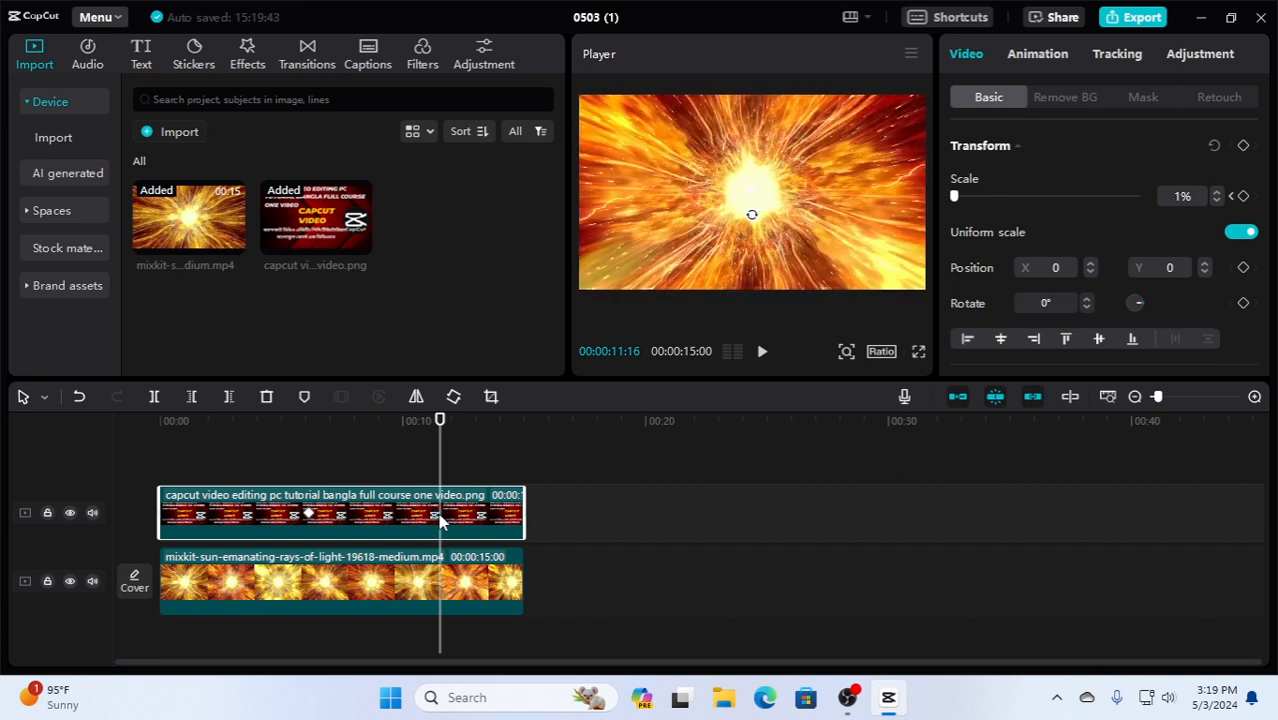
{"action": "left_click", "coordinate": [308, 514]}
{"action": "key", "text": "Delete"}
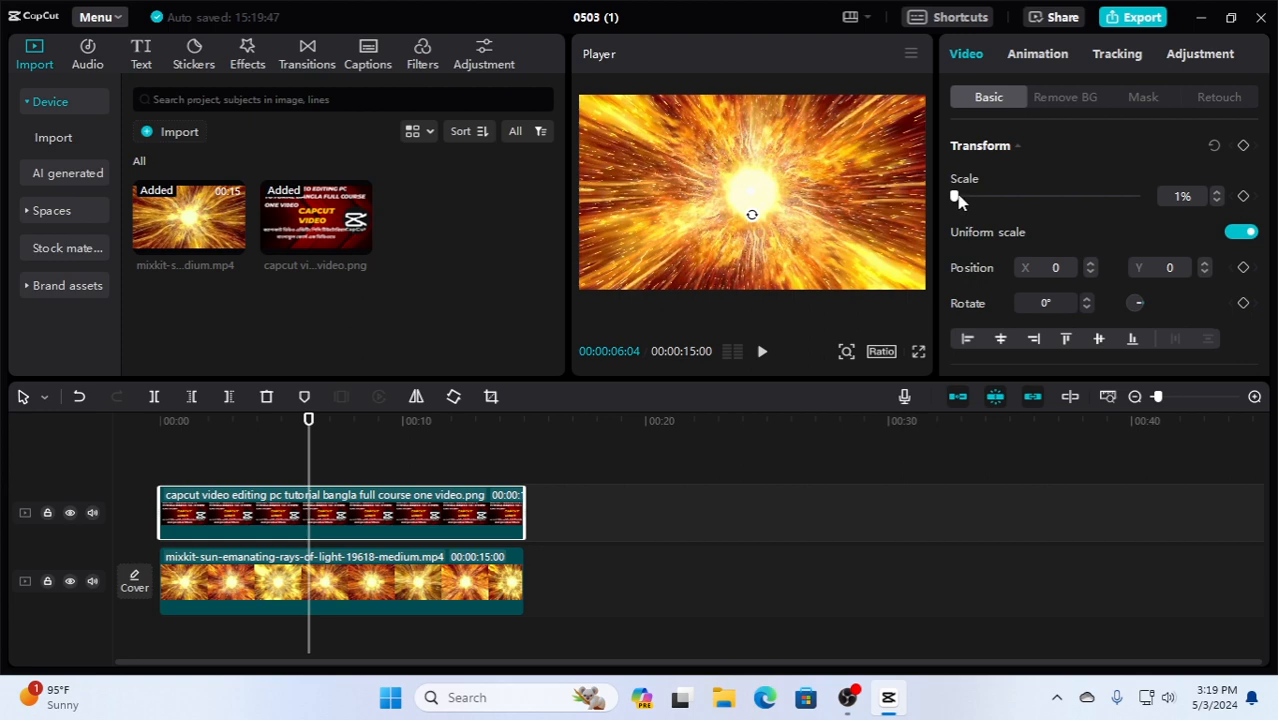
Step: Scale the image to 27% and keyframe its position at 00:00:06:04 just outside the frame's left edge, about X -2430, Y 0
{"action": "left_click_drag", "start_coordinate": [956, 198], "coordinate": [962, 197]}
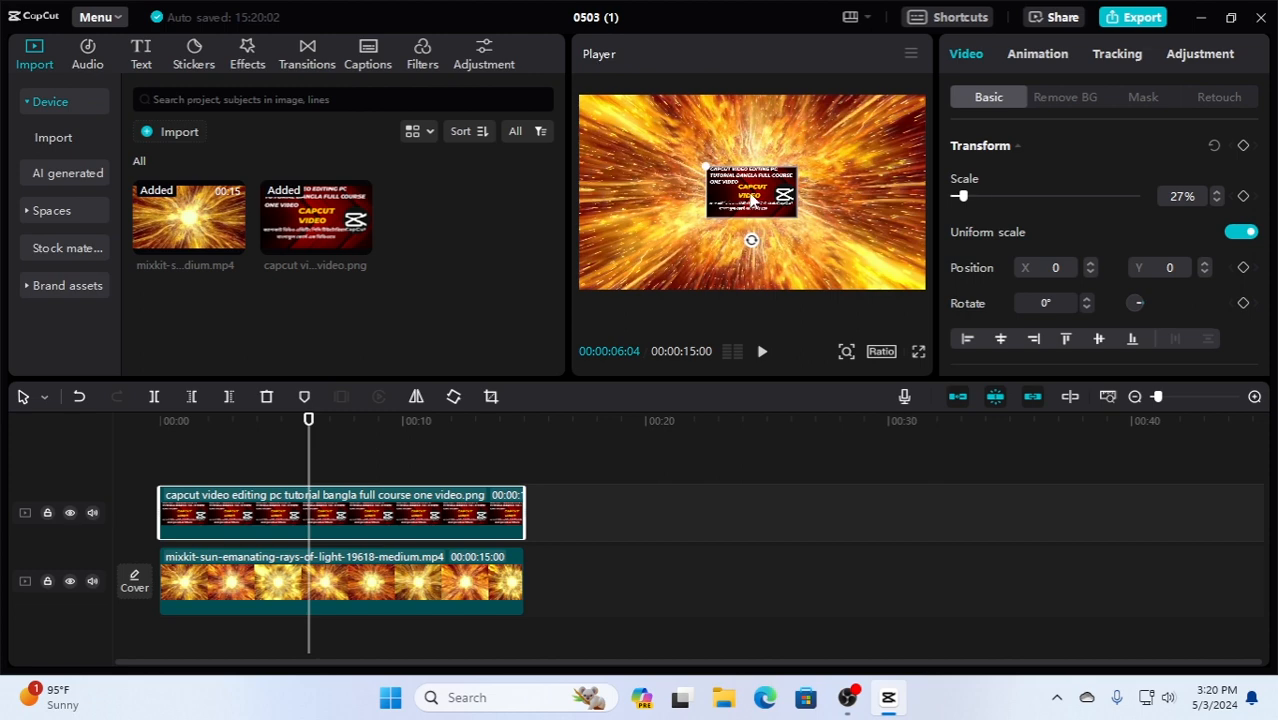
{"action": "left_click_drag", "start_coordinate": [751, 199], "coordinate": [630, 197]}
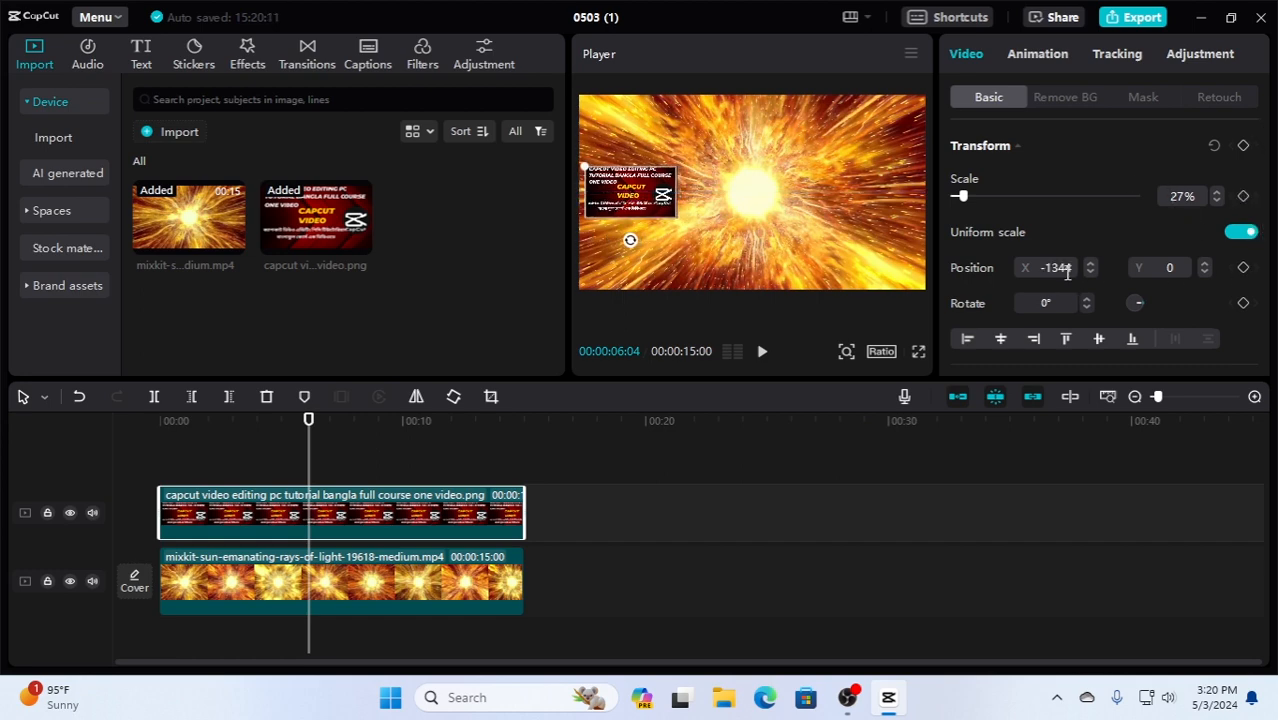
{"action": "left_click", "coordinate": [1243, 268]}
{"action": "left_click_drag", "start_coordinate": [632, 200], "coordinate": [552, 194]}
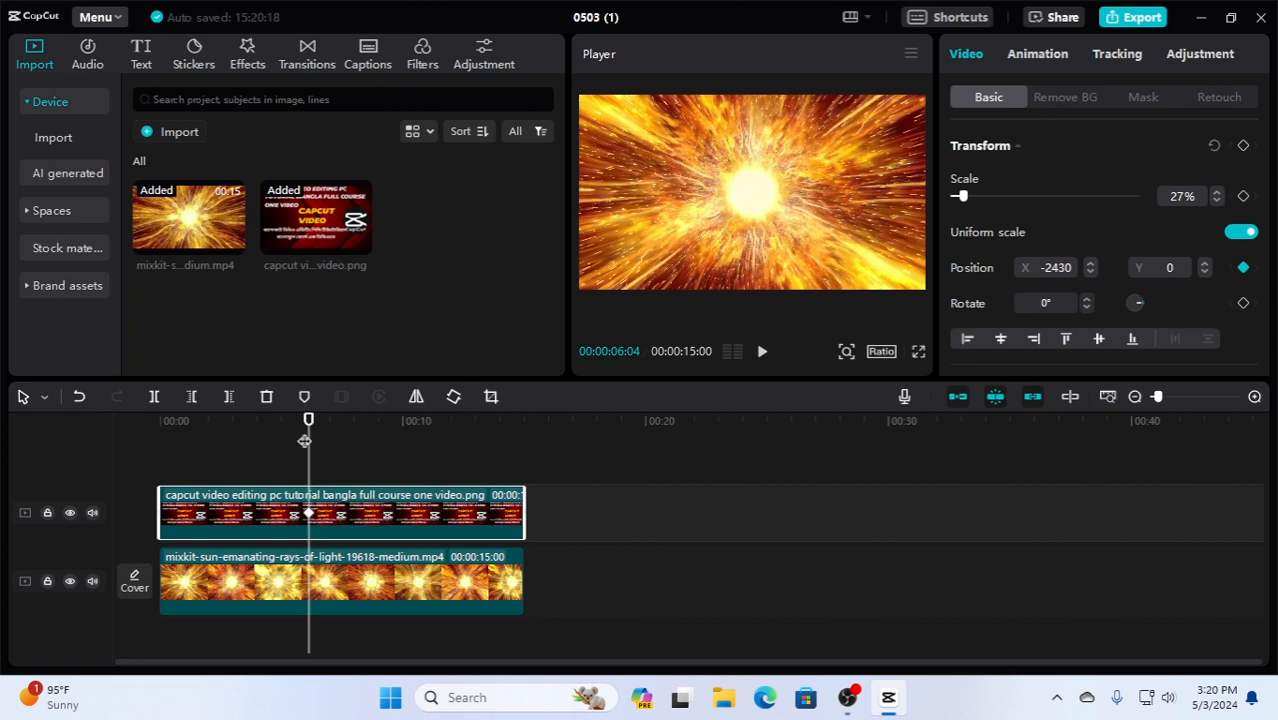
Step: At 00:00:14:03, scale the image to 47%, keyframe its position past the frame's right edge at X 2920, Y 0, and play back the slide
{"action": "left_click_drag", "start_coordinate": [308, 420], "coordinate": [502, 441]}
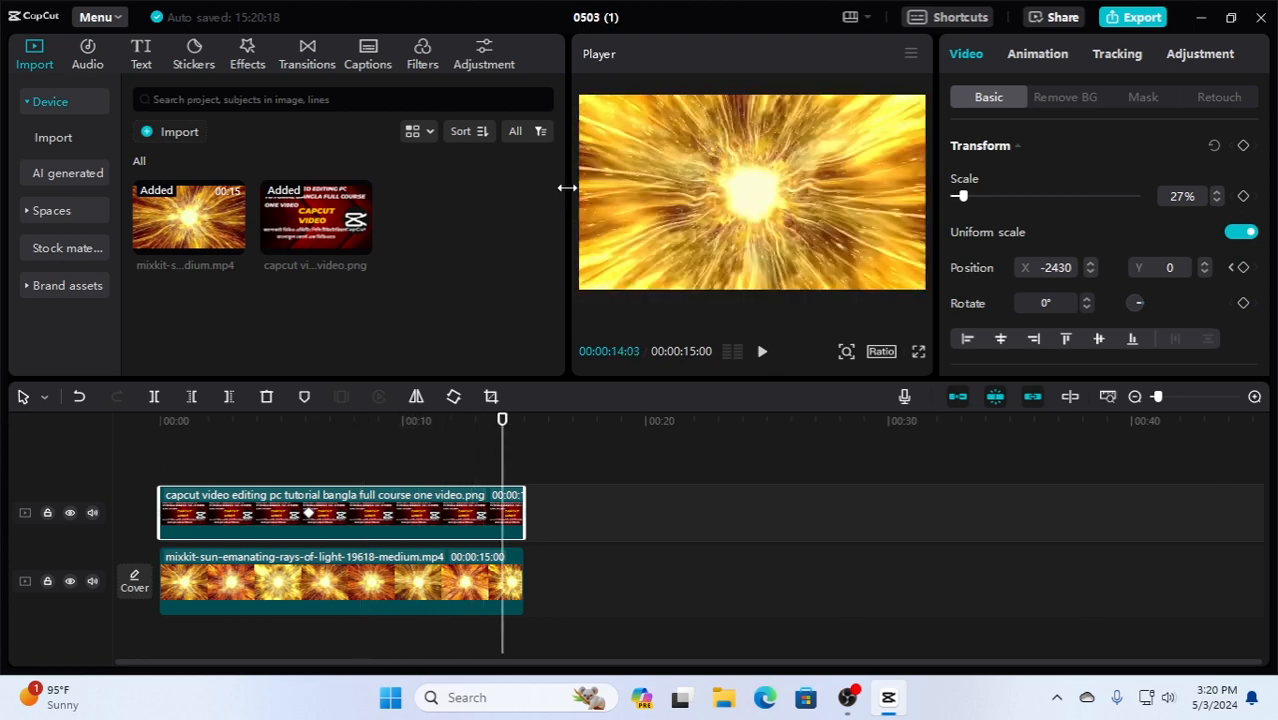
{"action": "mouse_move", "coordinate": [569, 188]}
{"action": "left_mouse_down"}
{"action": "mouse_move", "coordinate": [580, 191]}
{"action": "mouse_move", "coordinate": [567, 194]}
{"action": "left_mouse_up"}
{"action": "left_click_drag", "start_coordinate": [964, 198], "coordinate": [970, 197]}
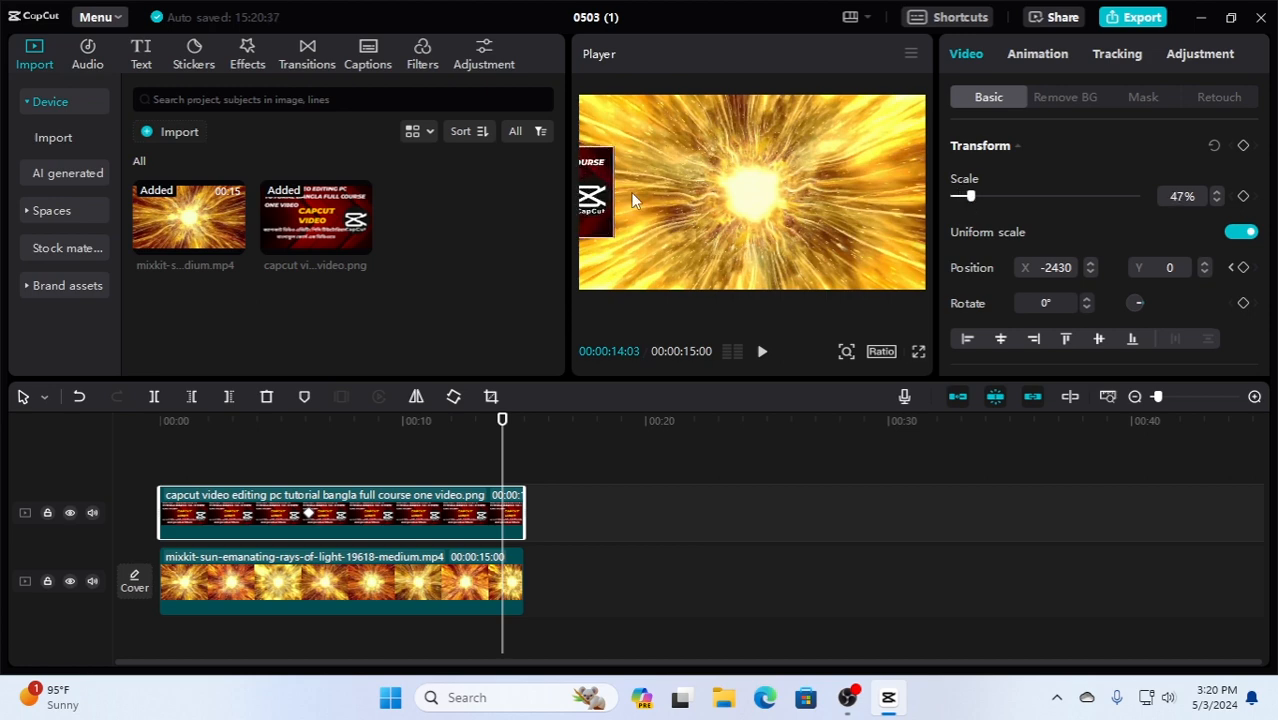
{"action": "left_click_drag", "start_coordinate": [615, 200], "coordinate": [1070, 186]}
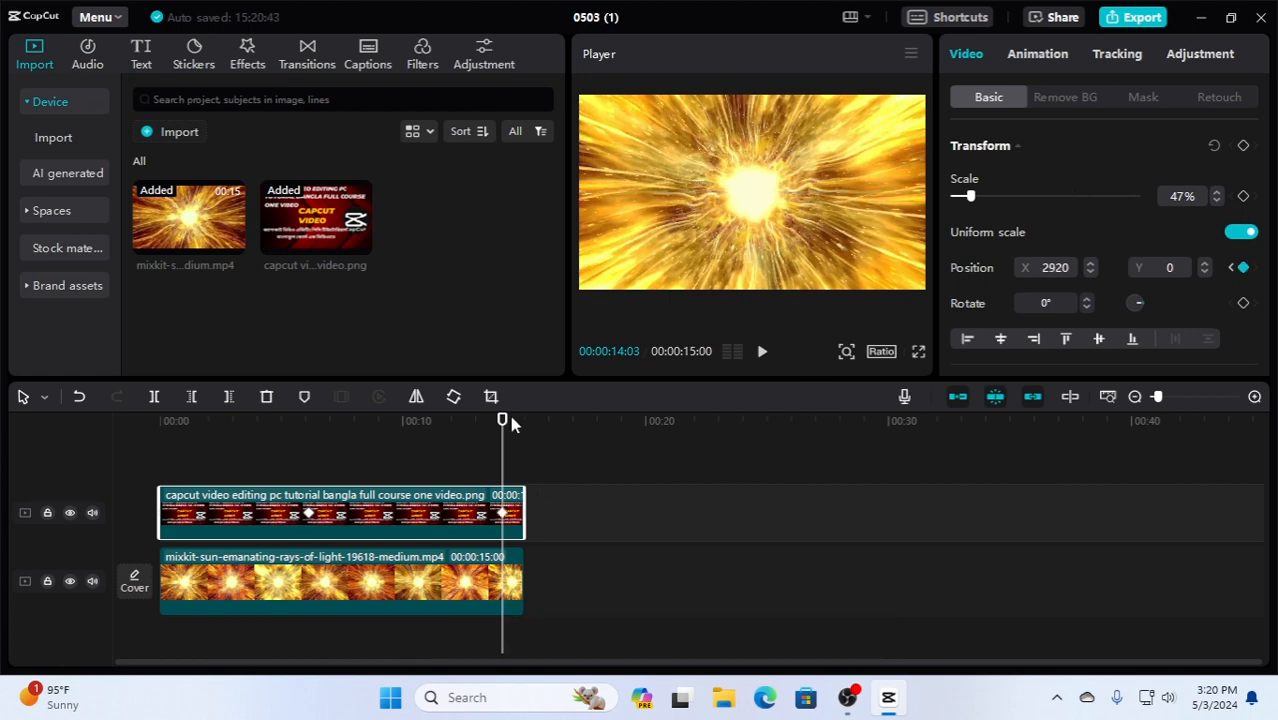
{"action": "left_click_drag", "start_coordinate": [504, 421], "coordinate": [173, 424]}
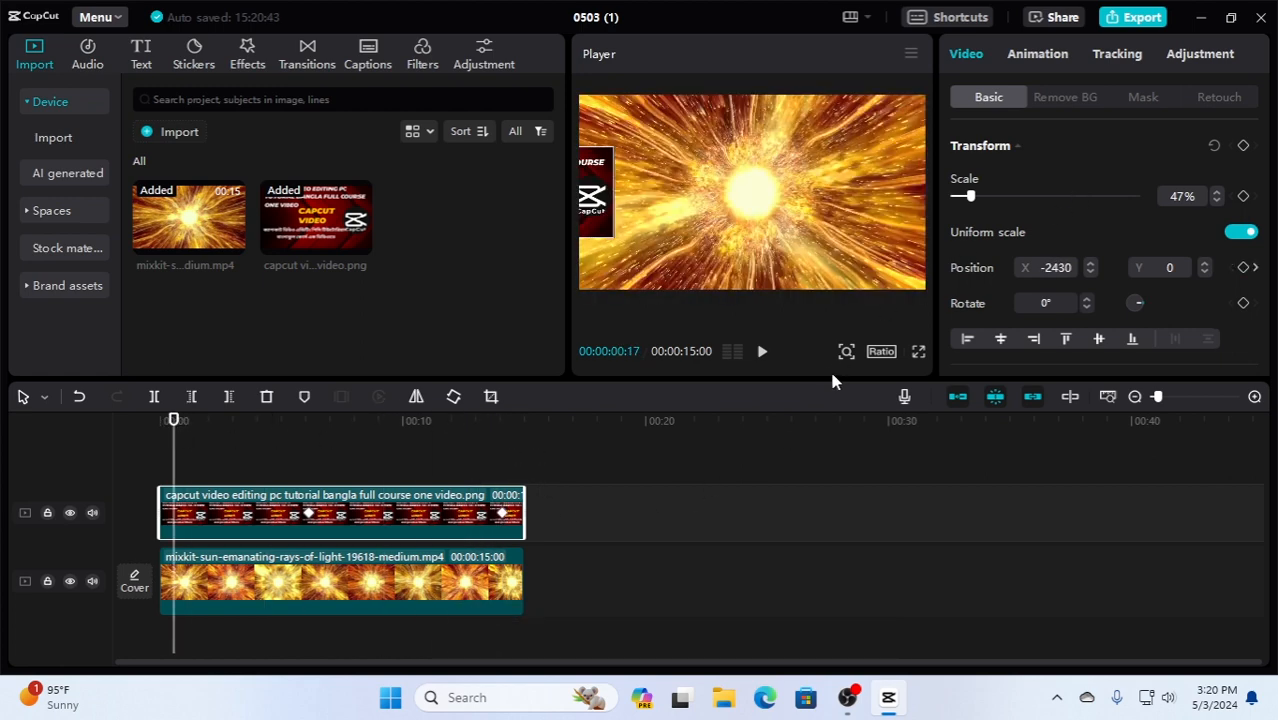
{"action": "left_click", "coordinate": [763, 353]}
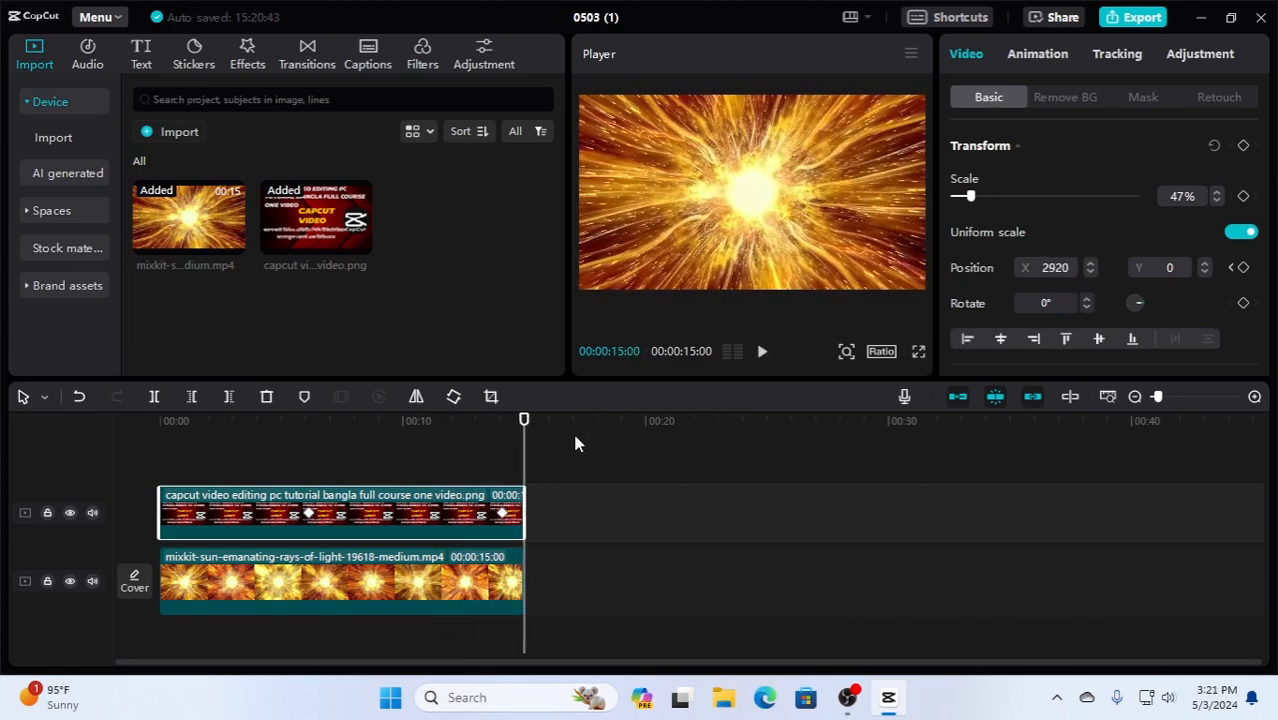
Step: Delete both position keyframes from the image clip, at 00:00:14:03 and 00:00:06:04
{"action": "left_click", "coordinate": [502, 514]}
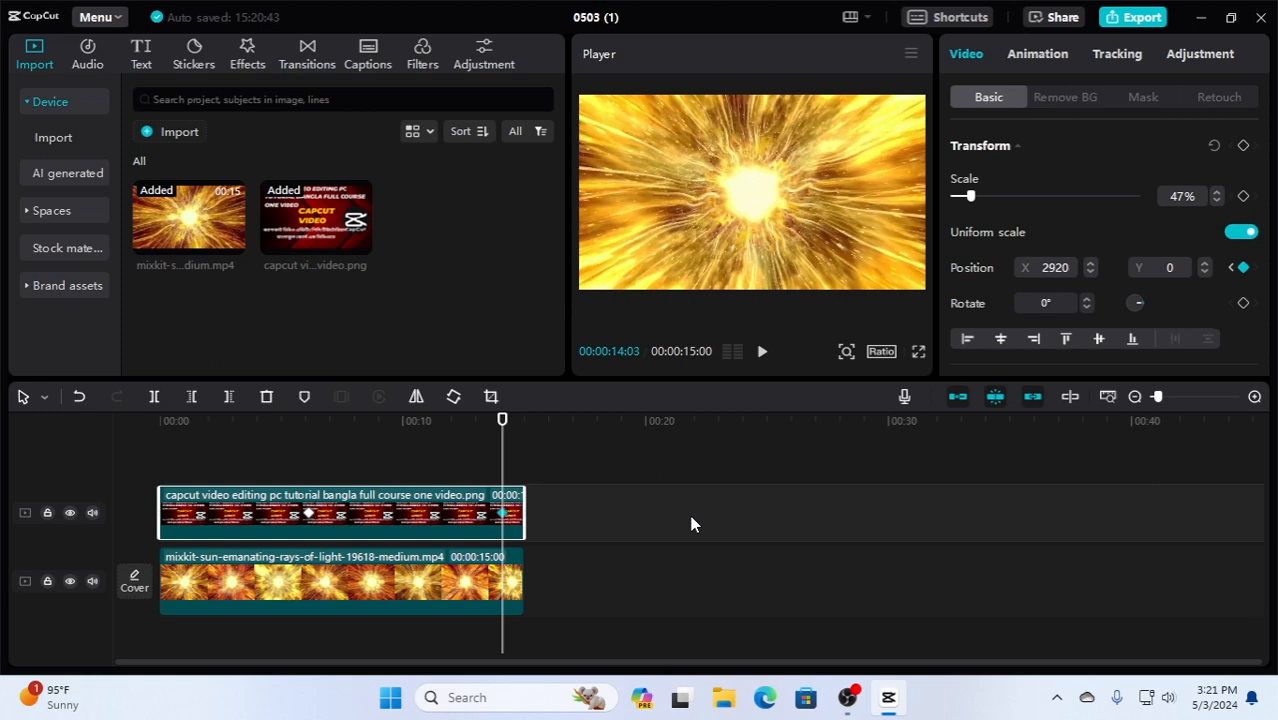
{"action": "key", "text": "Delete"}
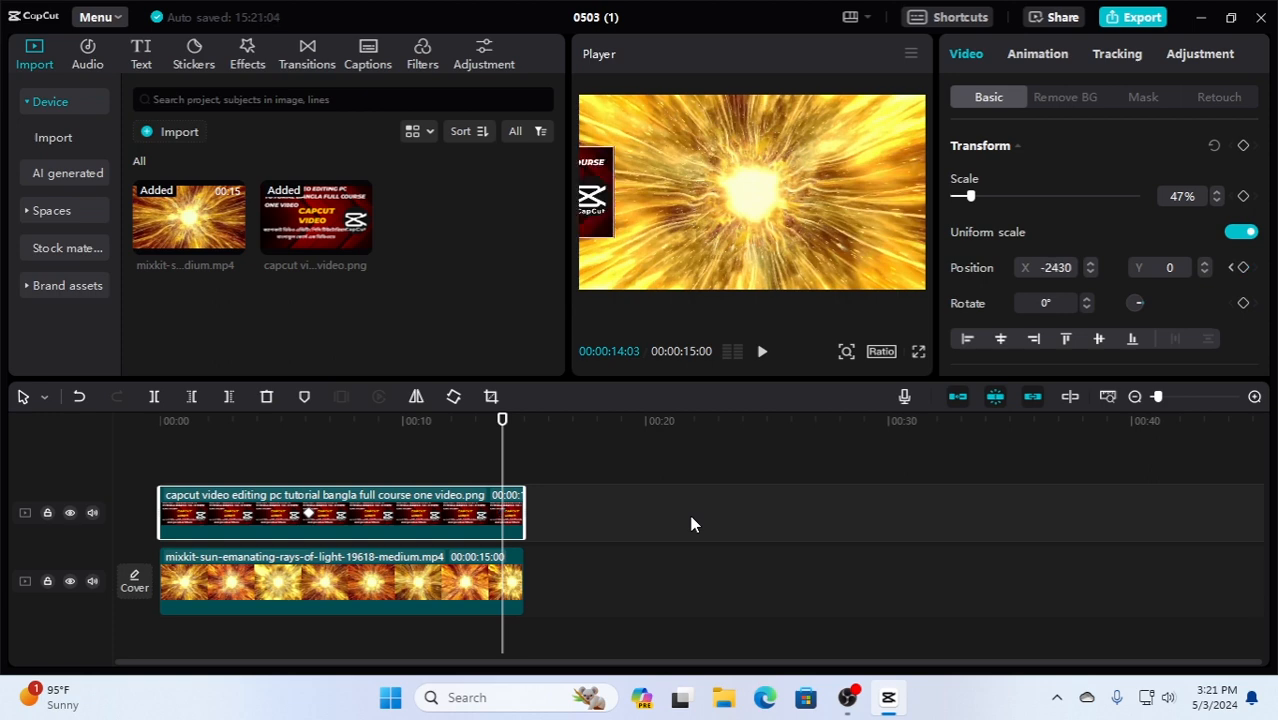
{"action": "left_click", "coordinate": [308, 514]}
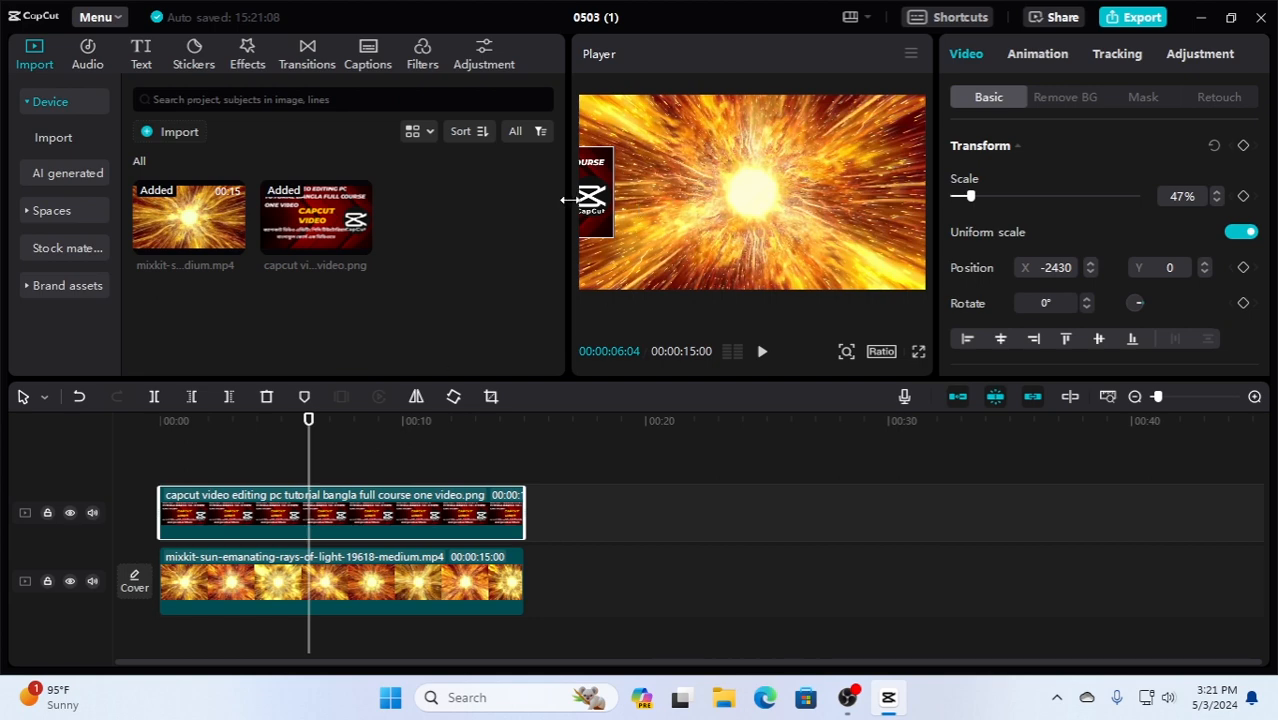
Step: Scale the image to 29% and keyframe its position at 00:00:06:04 in the frame's upper-left corner, about X -1361, Y 836
{"action": "left_click_drag", "start_coordinate": [618, 197], "coordinate": [783, 197]}
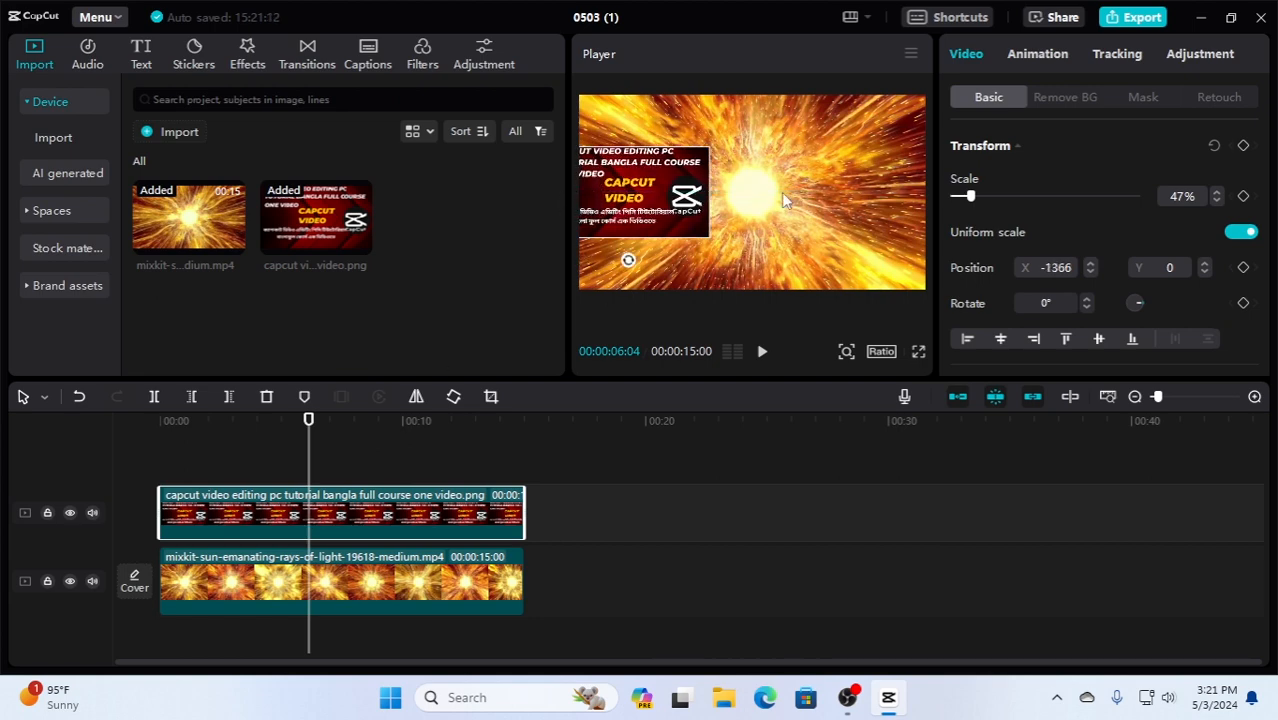
{"action": "left_click_drag", "start_coordinate": [970, 196], "coordinate": [962, 197]}
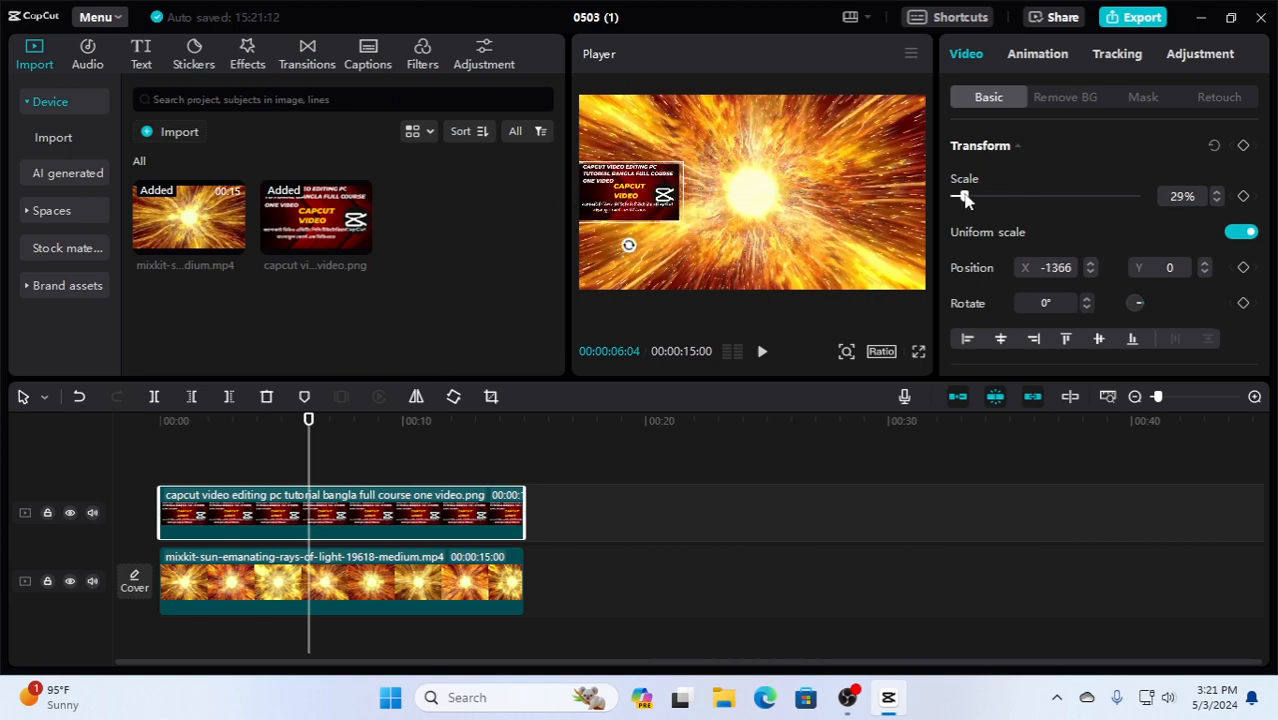
{"action": "left_click_drag", "start_coordinate": [626, 193], "coordinate": [629, 119]}
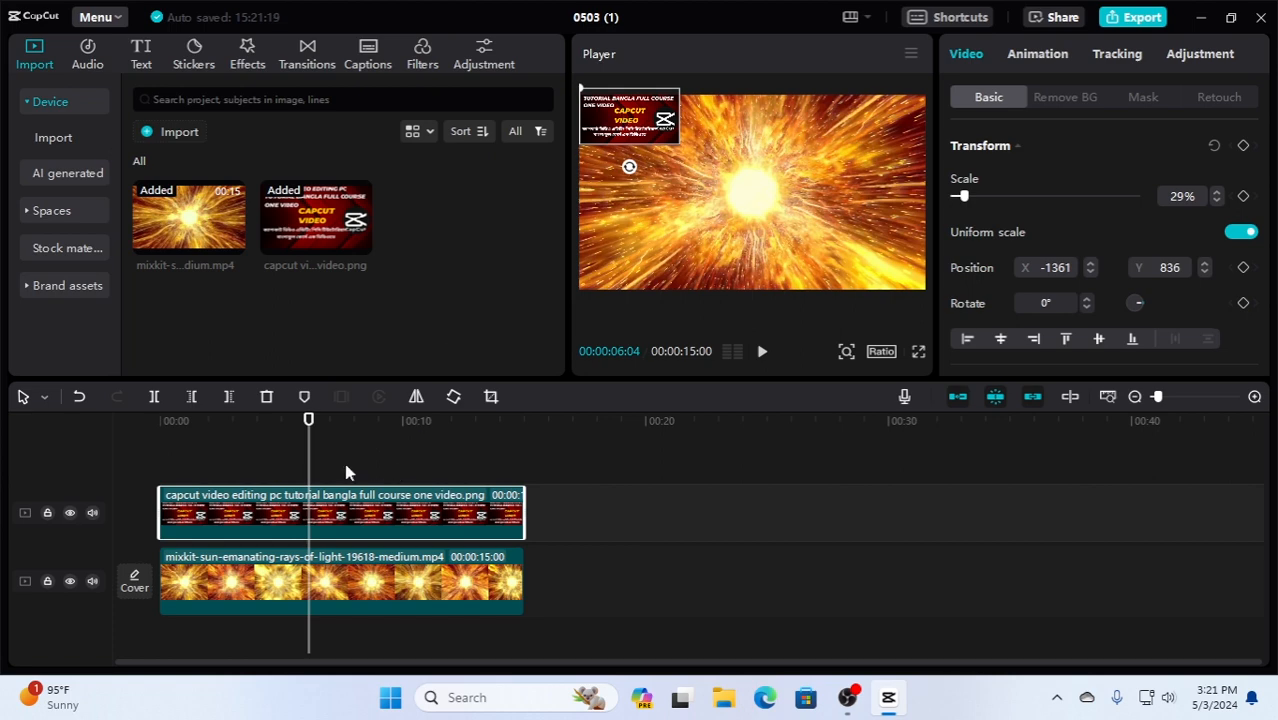
{"action": "left_click", "coordinate": [1243, 268]}
Step: Keyframe the image's position below the frame at 00:00:14:20, about X -1361, Y -1589, and play back the downward movement
{"action": "left_click_drag", "start_coordinate": [312, 428], "coordinate": [516, 443]}
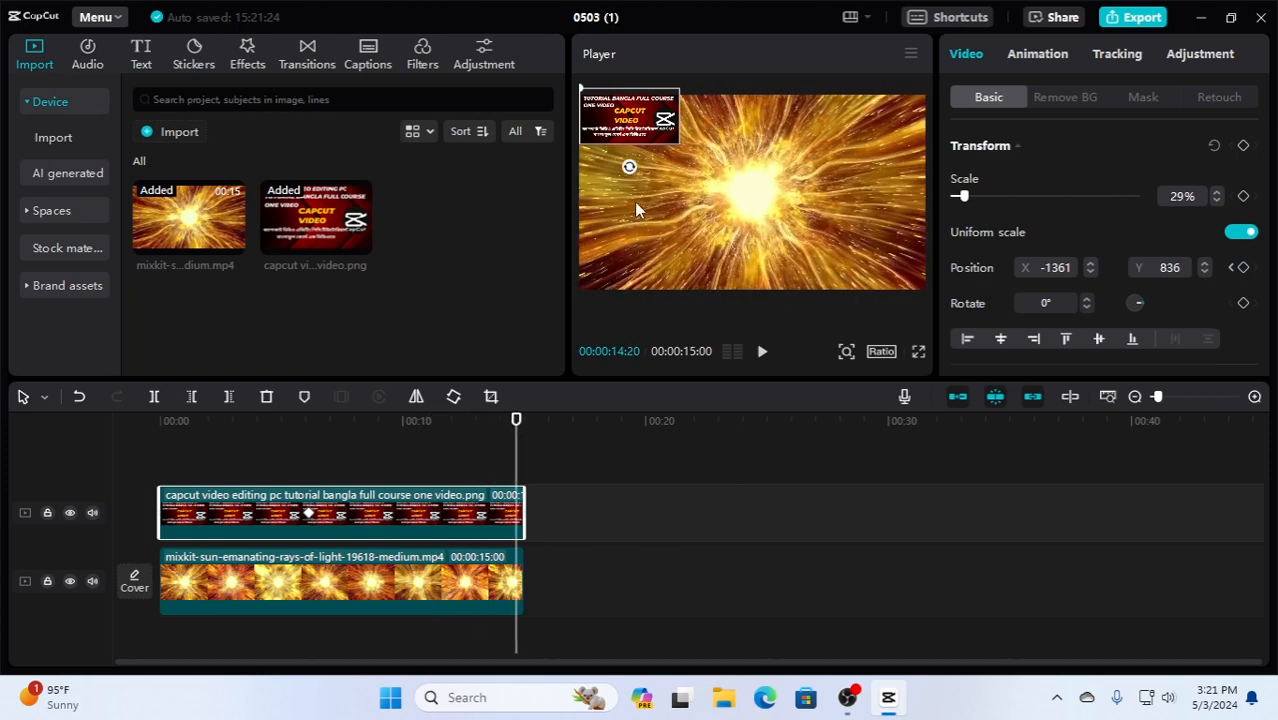
{"action": "left_click_drag", "start_coordinate": [622, 120], "coordinate": [621, 331]}
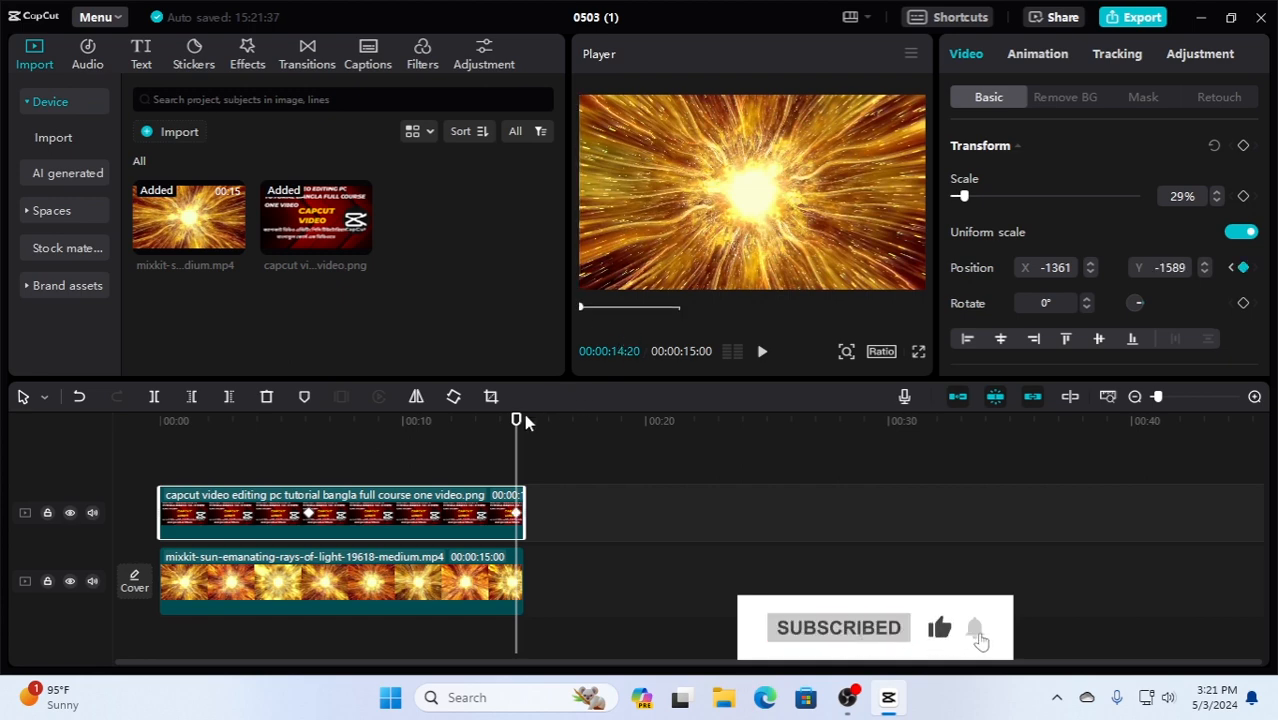
{"action": "left_click_drag", "start_coordinate": [516, 420], "coordinate": [491, 424]}
{"action": "left_click", "coordinate": [257, 445]}
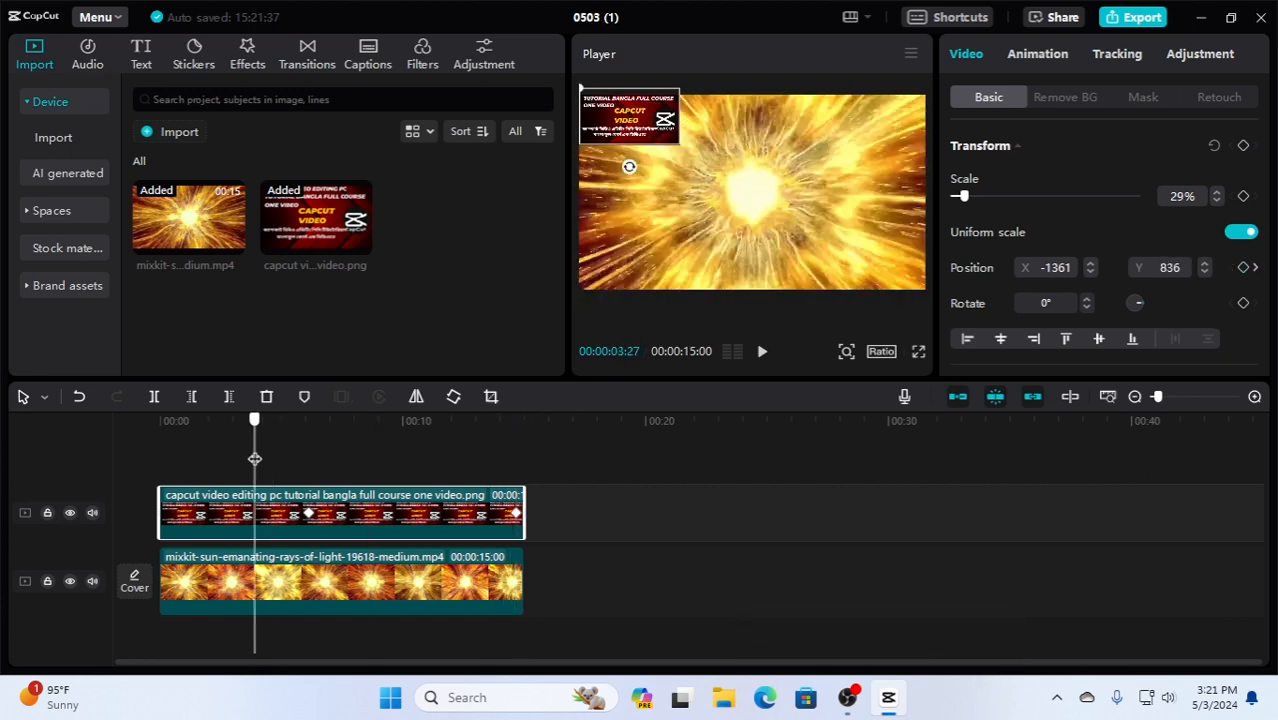
{"action": "left_click", "coordinate": [762, 351]}
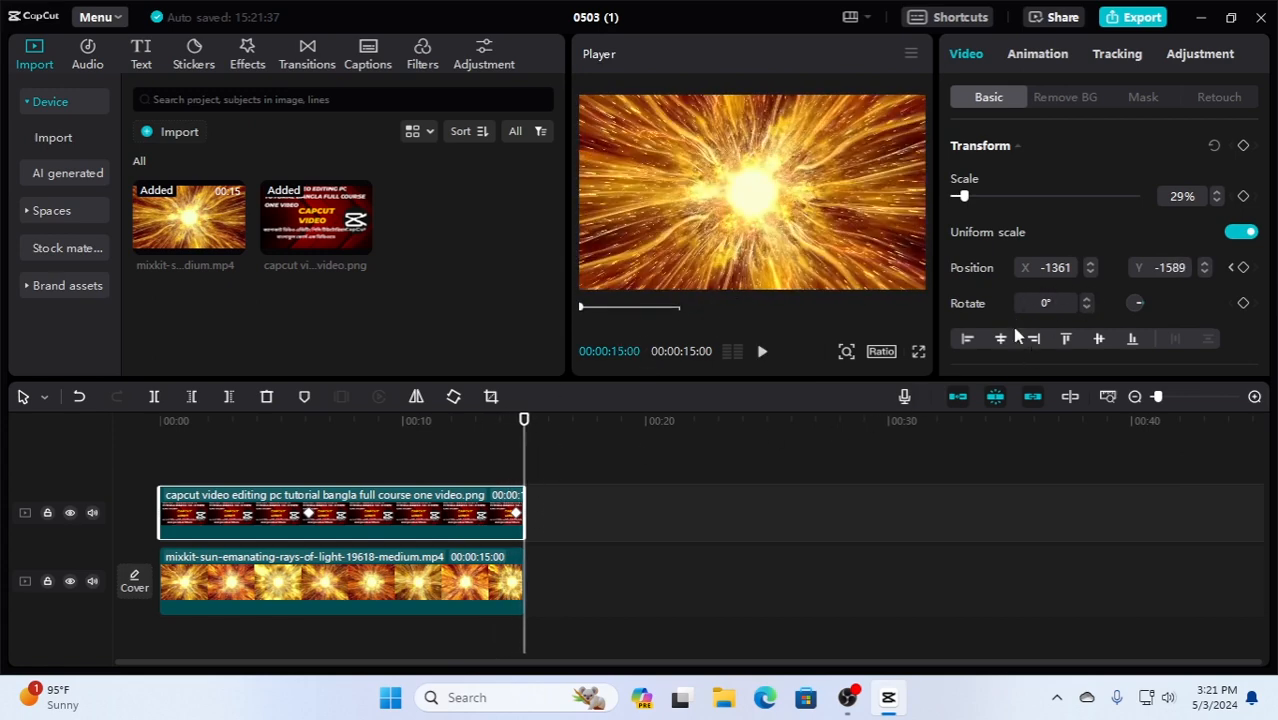
Step: Delete the image's vertical-movement keyframes at 00:00:14:20 and 00:00:06:04
{"action": "scroll", "coordinate": [1015, 336], "scroll_direction": "down", "scroll_amount": 3}
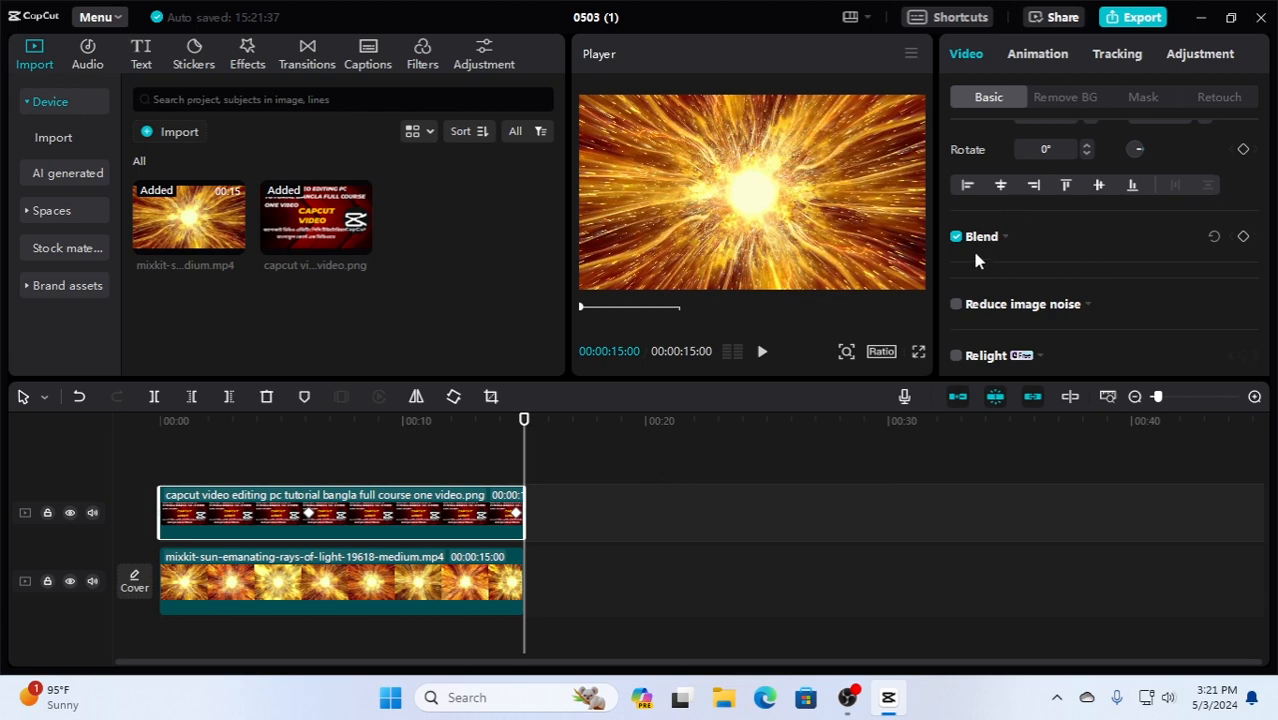
{"action": "scroll", "coordinate": [1015, 248], "scroll_direction": "up", "scroll_amount": 1}
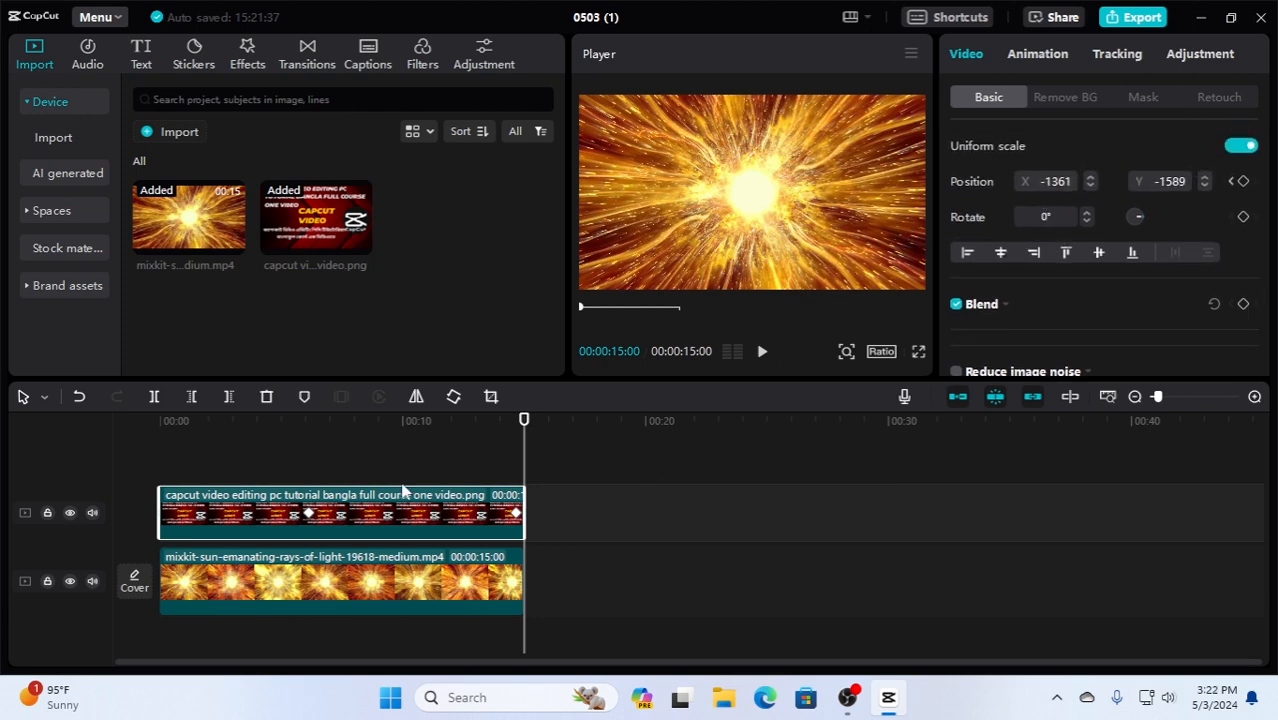
{"action": "left_click", "coordinate": [516, 513]}
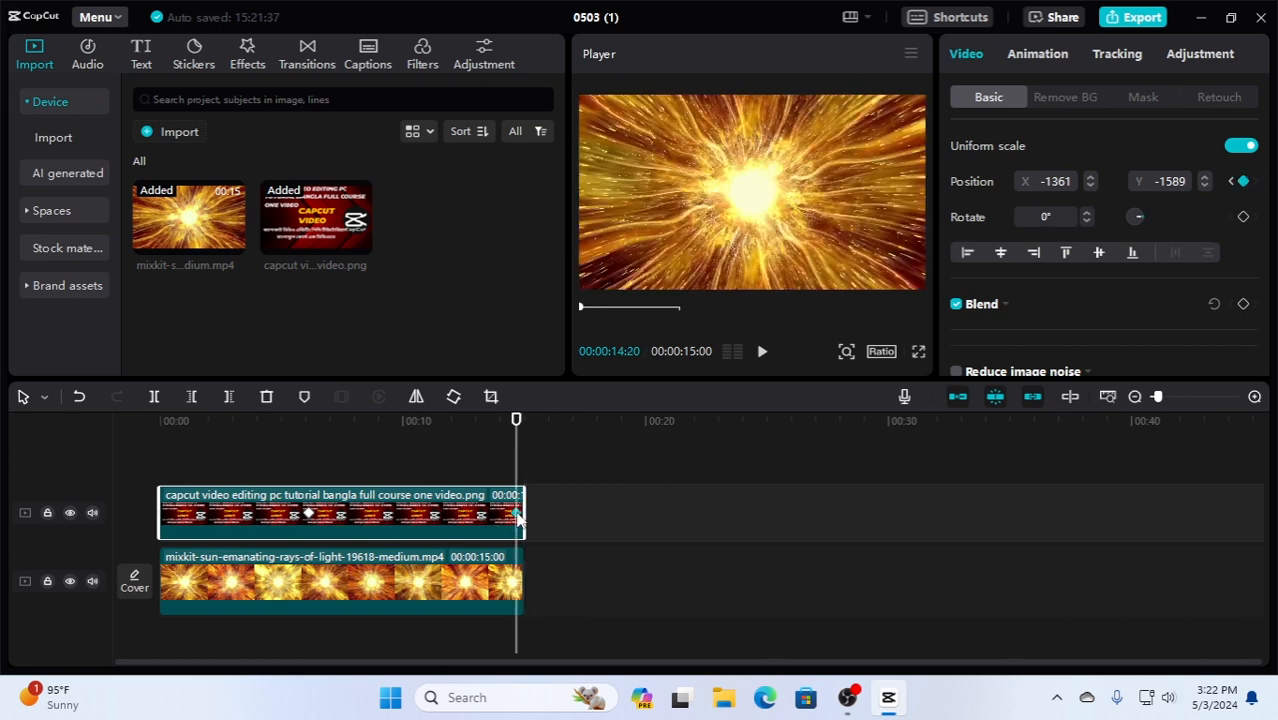
{"action": "left_click", "coordinate": [310, 513]}
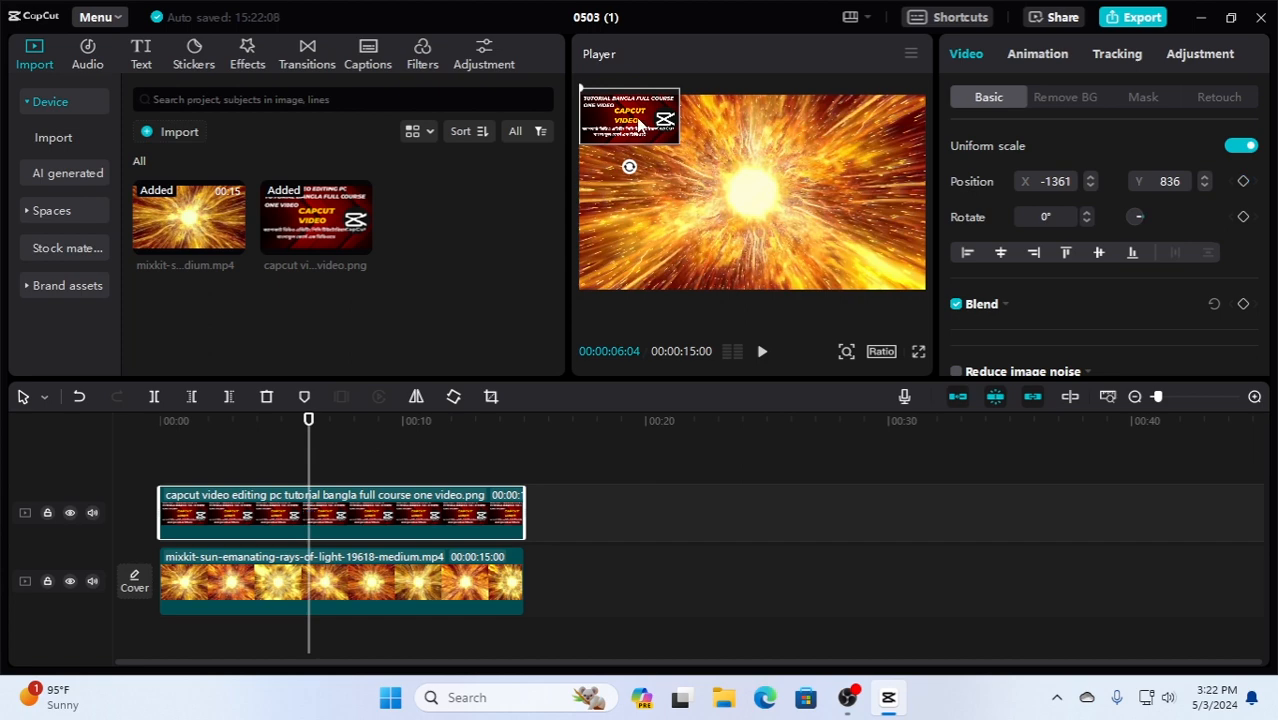
Step: Center the image at X 0, Y 0, shrink it to 1%, and keyframe its scale at 00:00:06:04
{"action": "left_click_drag", "start_coordinate": [638, 124], "coordinate": [765, 205]}
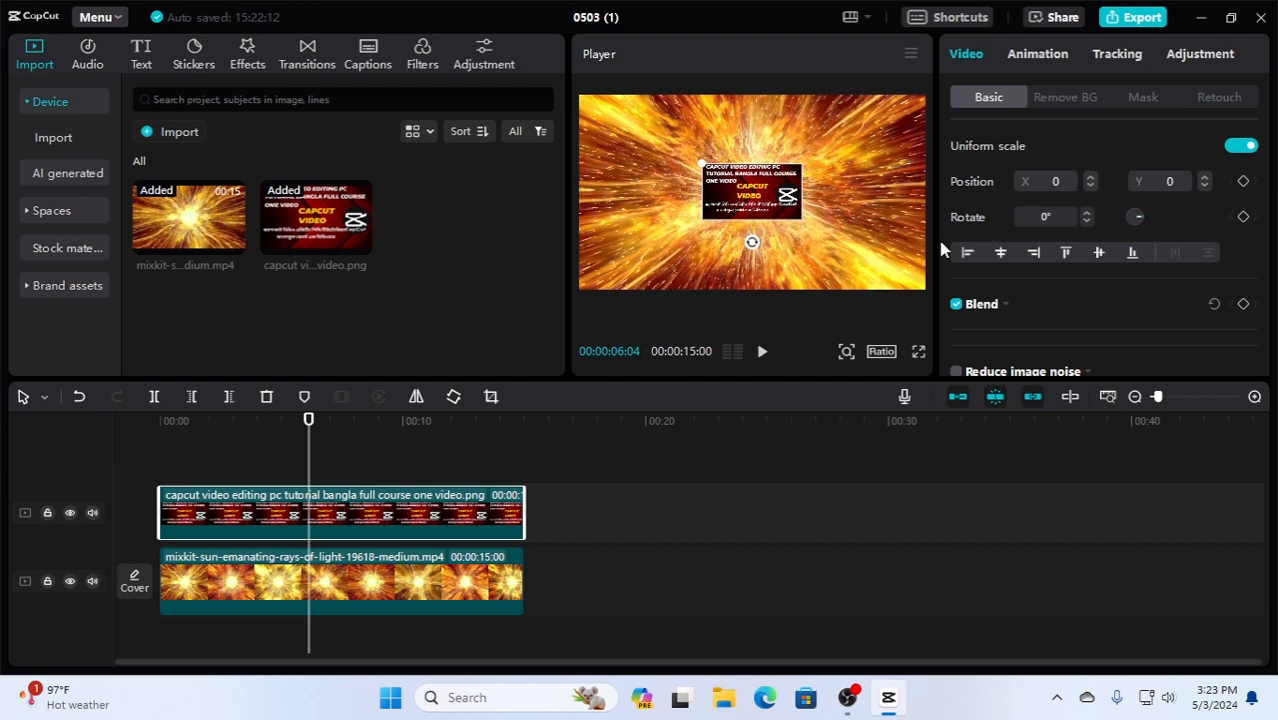
{"action": "scroll", "coordinate": [1015, 215], "scroll_direction": "up", "scroll_amount": 2}
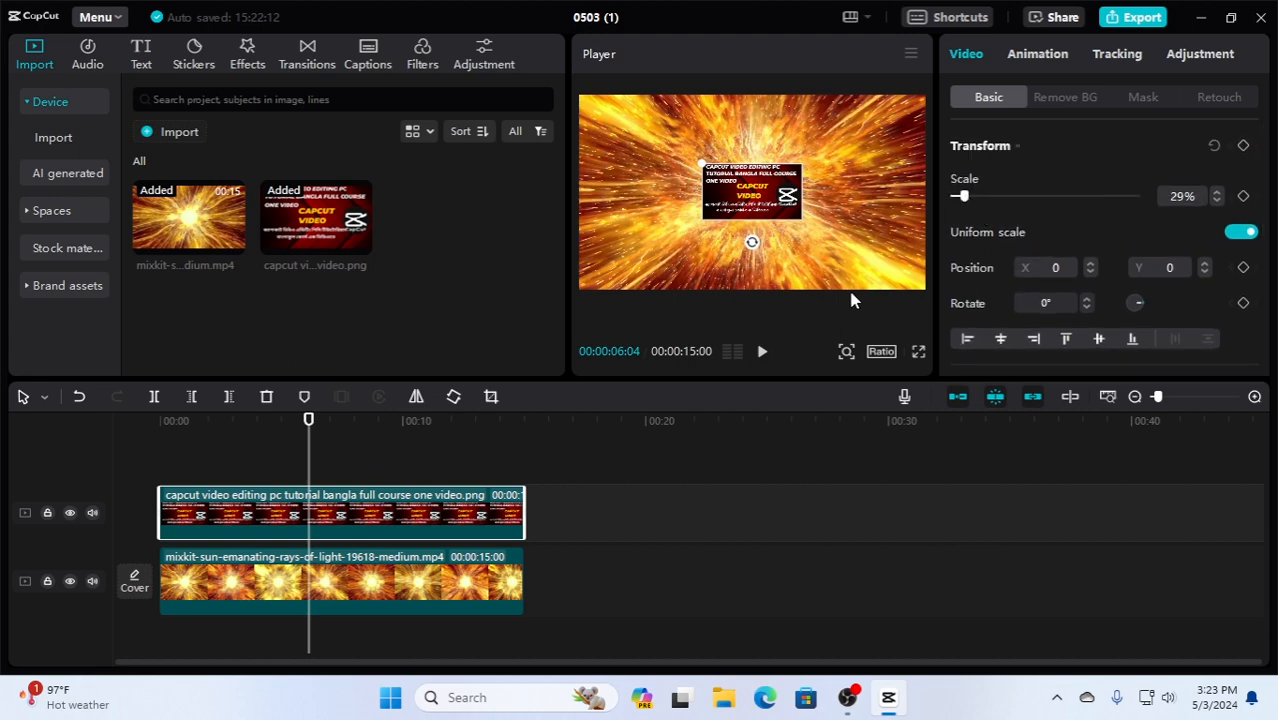
{"action": "left_click_drag", "start_coordinate": [961, 199], "coordinate": [953, 199]}
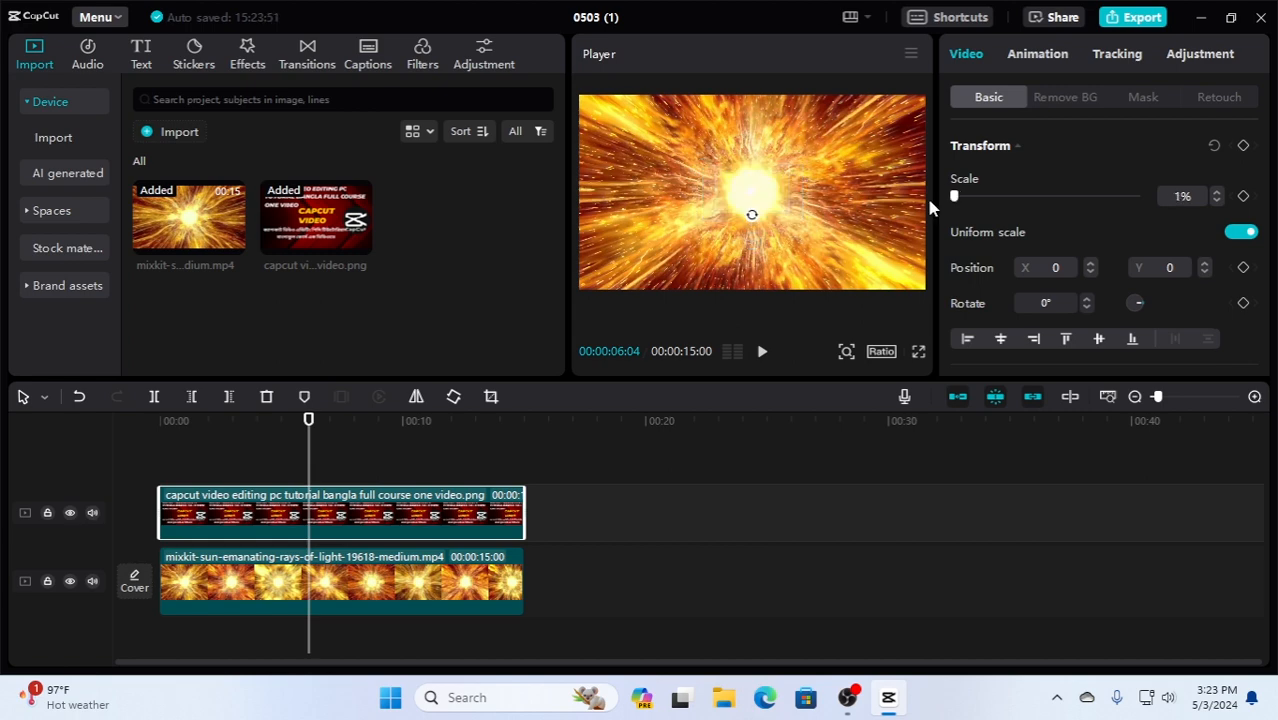
{"action": "left_click", "coordinate": [1243, 196]}
Step: Keyframe the image's scale at 70% at 00:00:13:04 and play back the growth from the frame's center
{"action": "left_click_drag", "start_coordinate": [310, 427], "coordinate": [480, 430]}
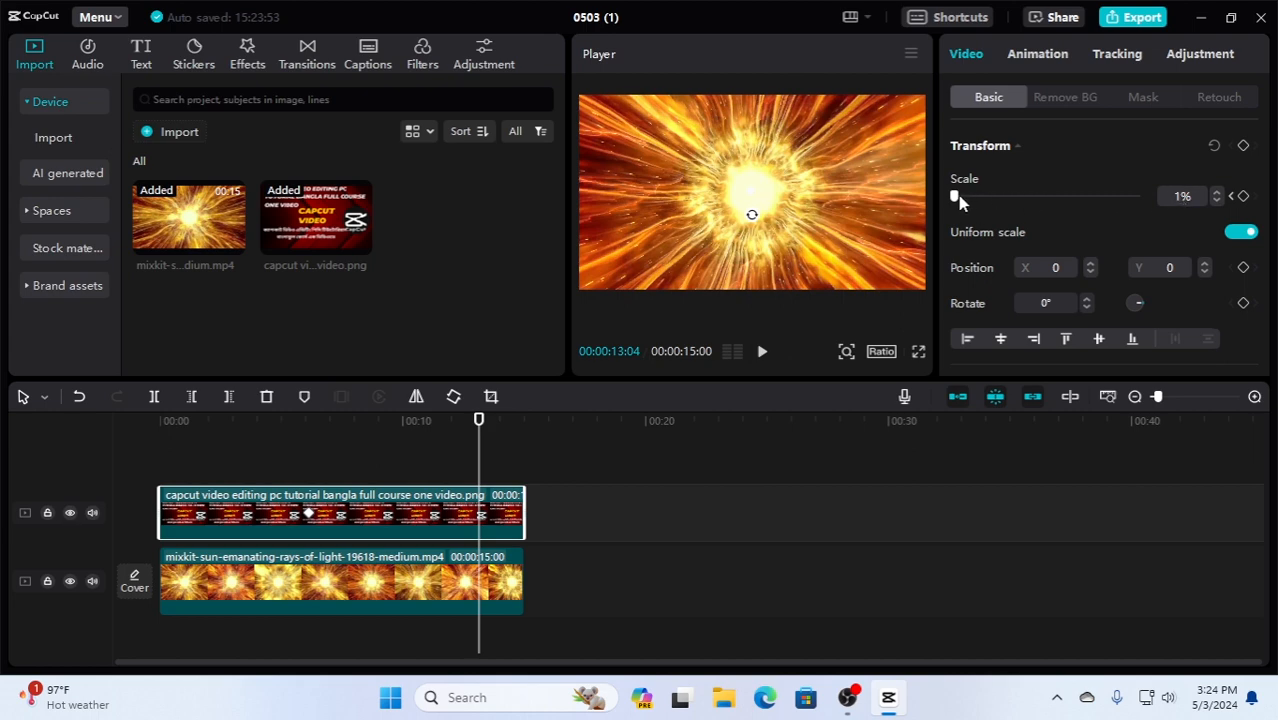
{"action": "left_click_drag", "start_coordinate": [955, 200], "coordinate": [980, 201]}
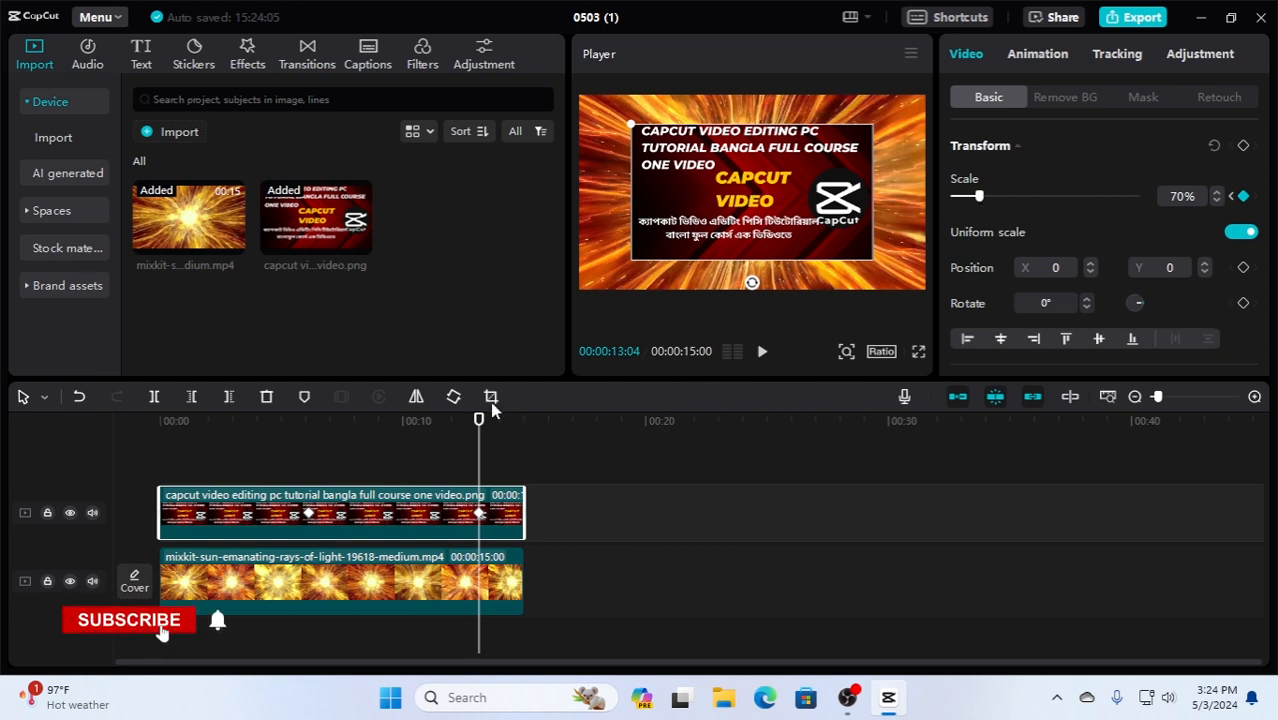
{"action": "left_click_drag", "start_coordinate": [479, 422], "coordinate": [258, 422]}
{"action": "left_click", "coordinate": [762, 352]}
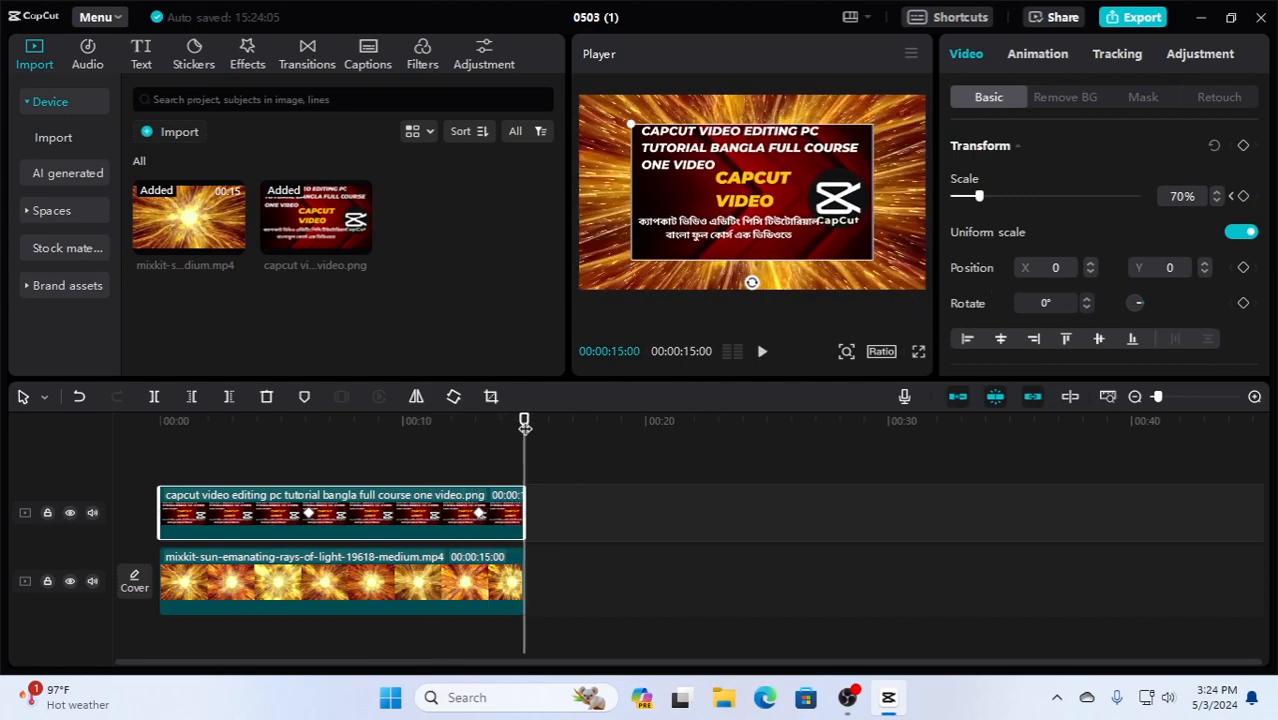
Step: Keyframe the image's rotation at 0° at 00:00:06:04 and 1000° at 00:00:13:04, and play back the spinning zoom
{"action": "left_click_drag", "start_coordinate": [524, 424], "coordinate": [309, 462]}
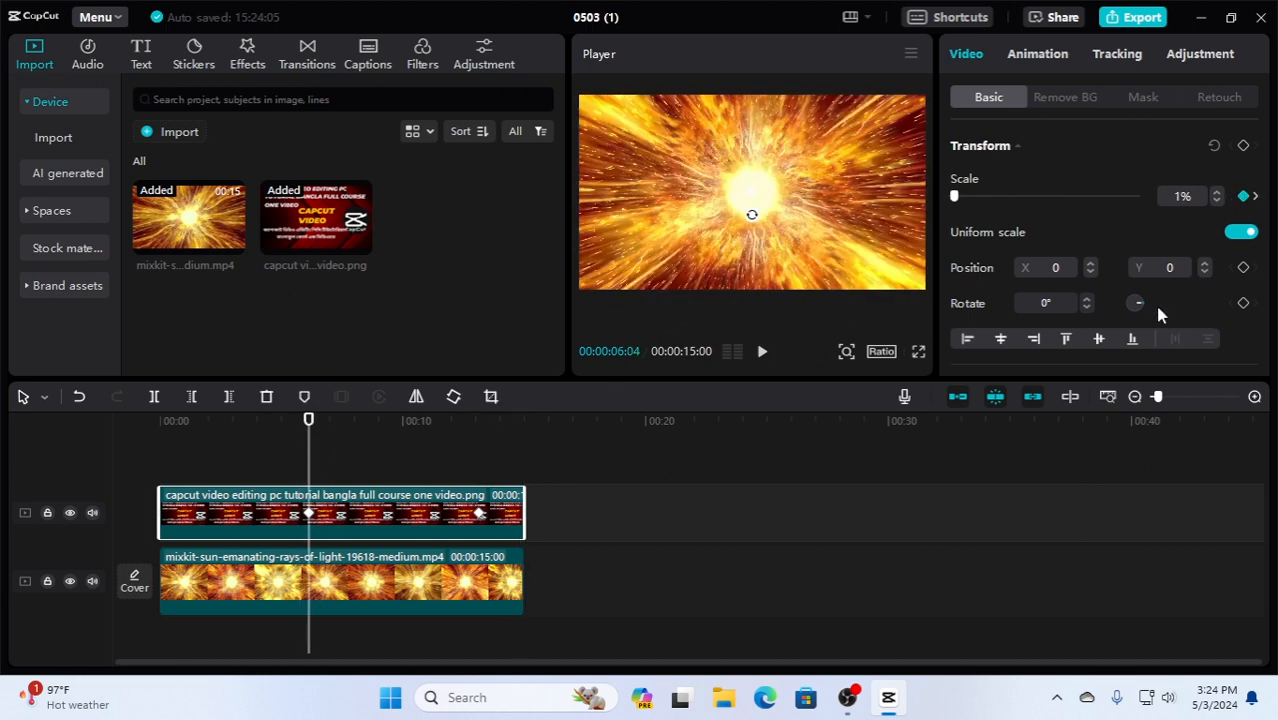
{"action": "left_click", "coordinate": [1244, 304]}
{"action": "left_click_drag", "start_coordinate": [309, 422], "coordinate": [478, 430]}
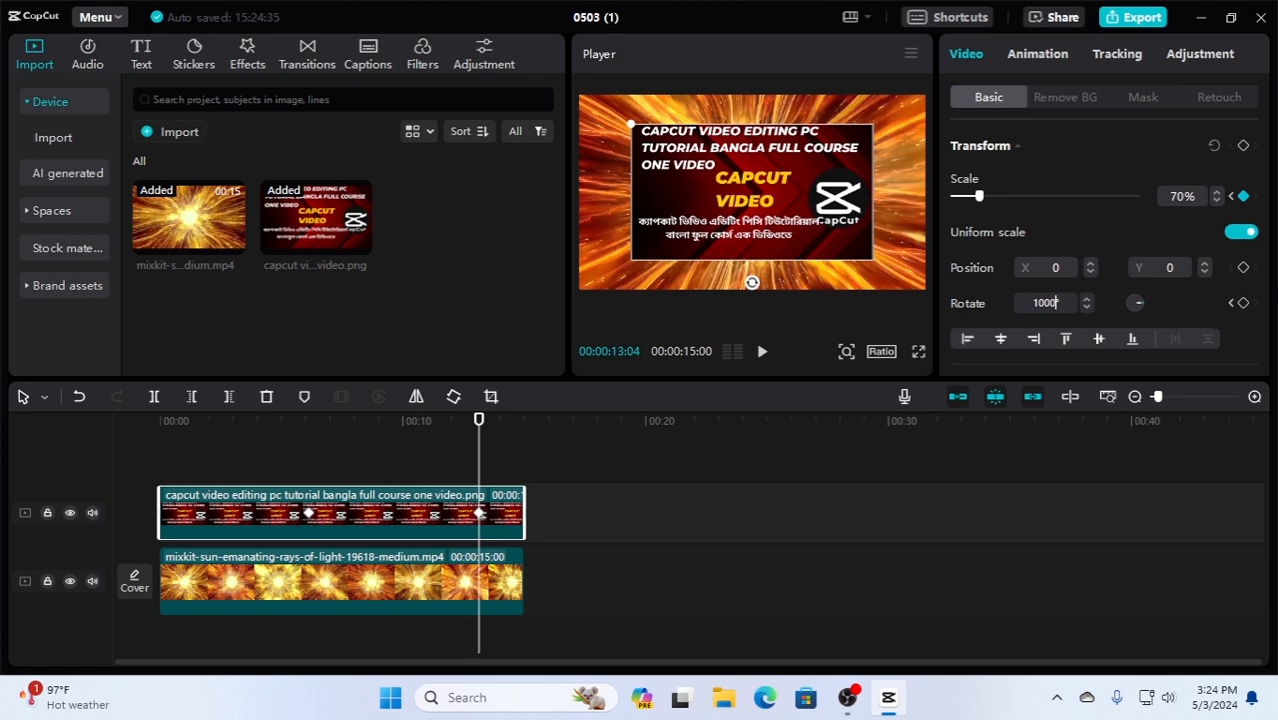
{"action": "key", "text": "Return"}
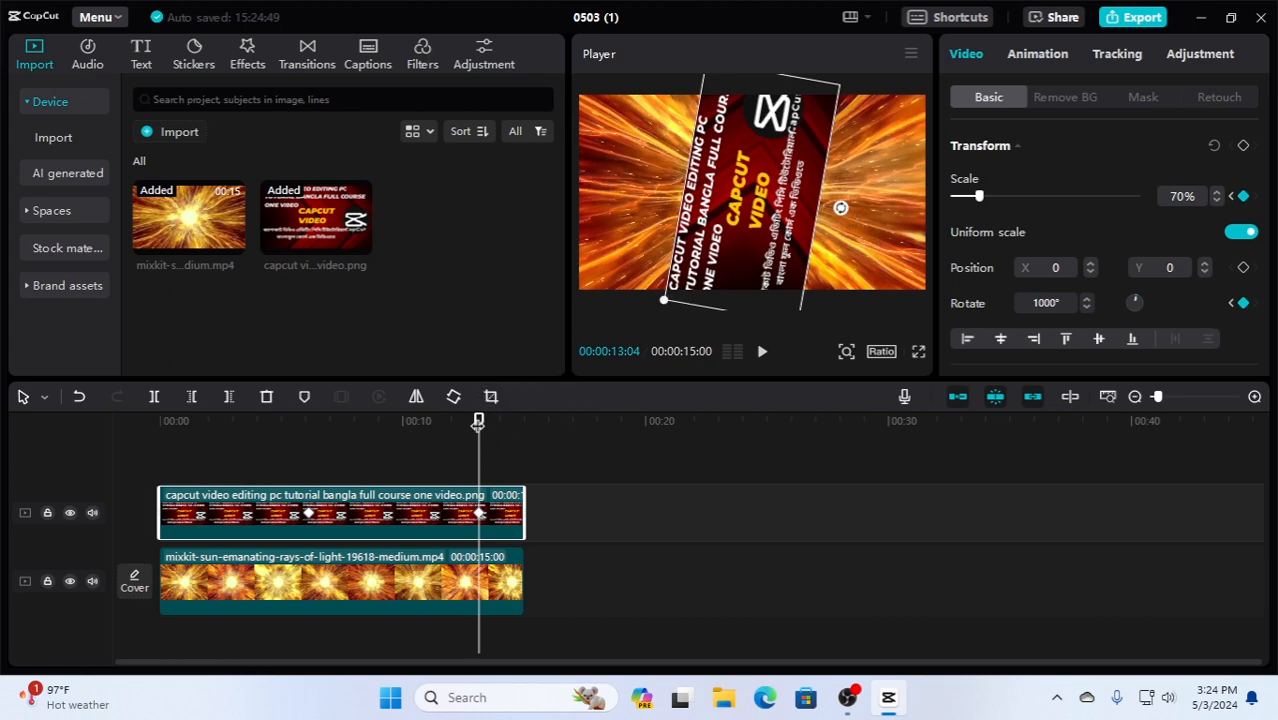
{"action": "left_click_drag", "start_coordinate": [478, 422], "coordinate": [296, 426]}
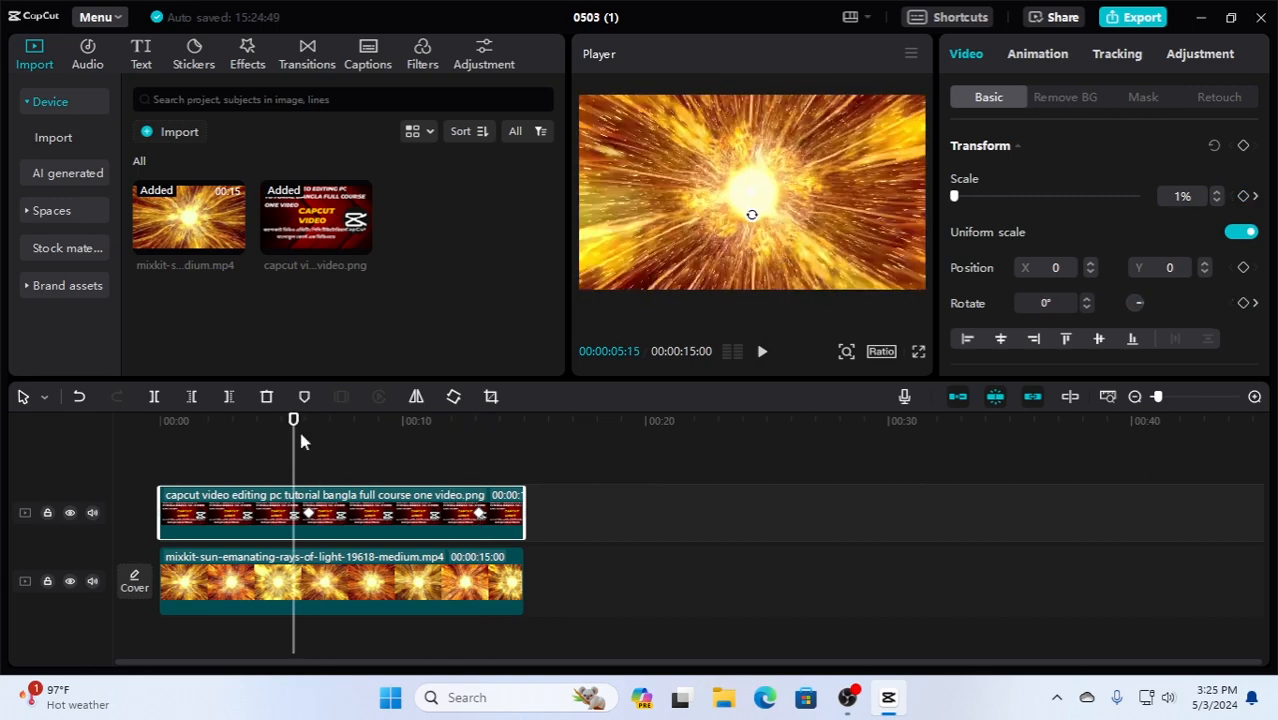
{"action": "left_click", "coordinate": [764, 353]}
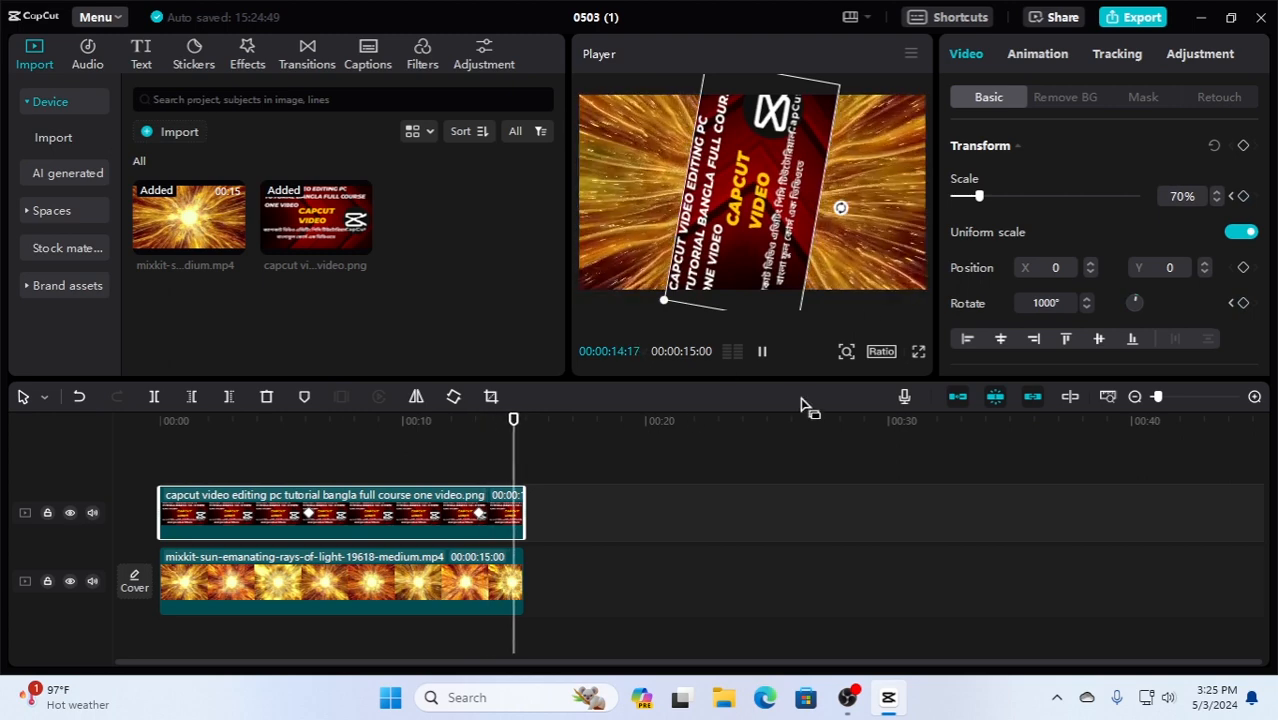
Step: Move the image's first scale and rotation keyframe to about 12 seconds, close to the second one, and play back the faster spin
{"action": "left_click", "coordinate": [310, 518]}
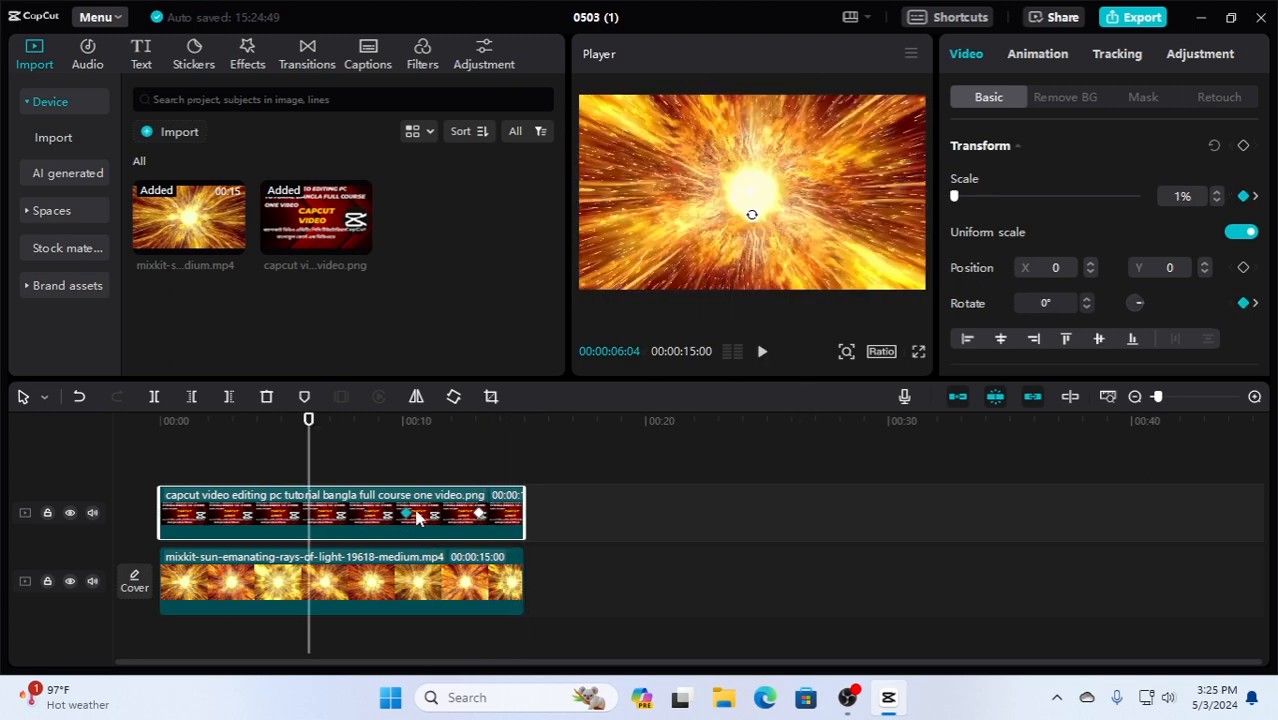
{"action": "left_click_drag", "start_coordinate": [440, 515], "coordinate": [452, 515]}
{"action": "left_click_drag", "start_coordinate": [311, 420], "coordinate": [419, 422]}
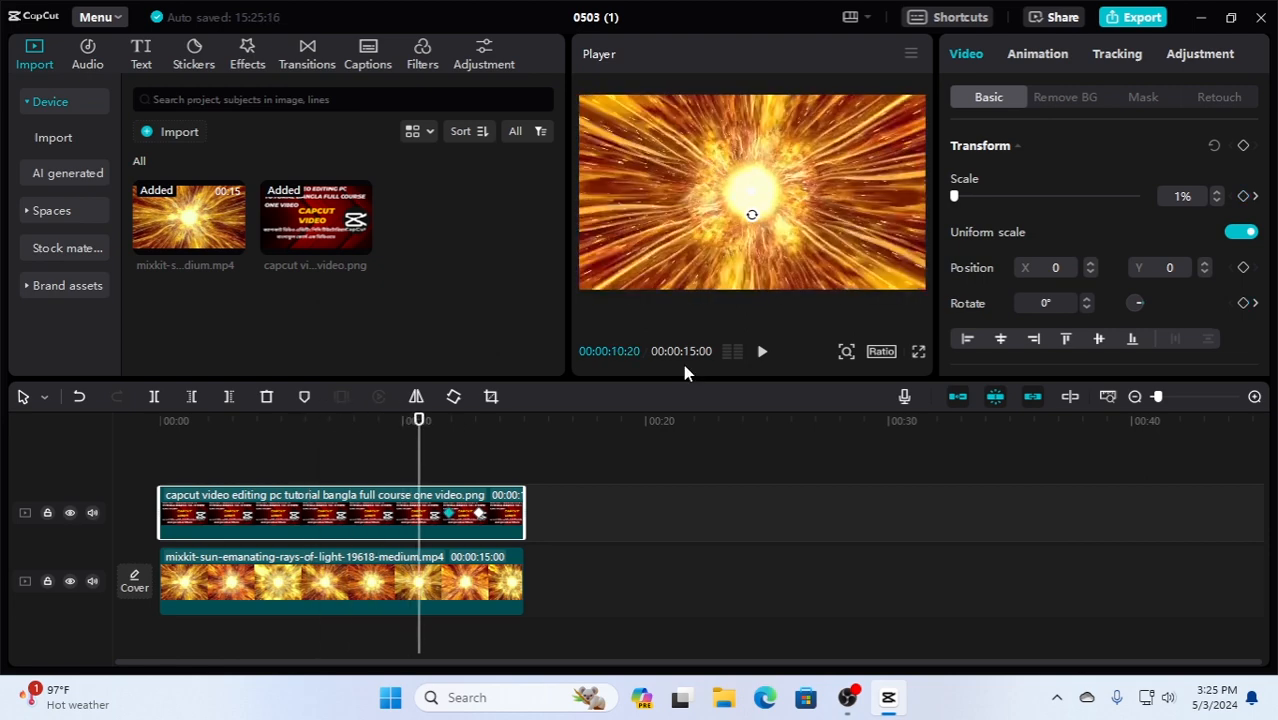
{"action": "left_click", "coordinate": [763, 352]}
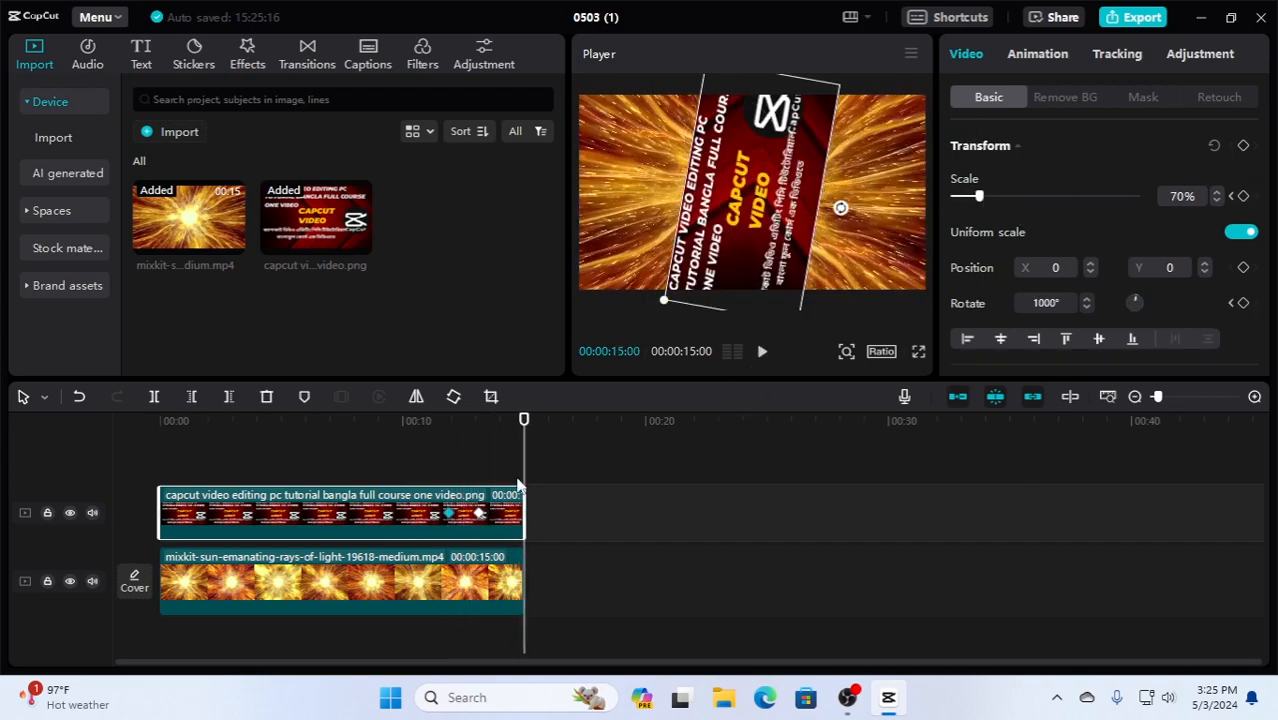
Step: Put the playhead at 00:00:11:12 and look over the image's Blend, Reduce image noise and Relight settings
{"action": "left_click_drag", "start_coordinate": [522, 421], "coordinate": [436, 421]}
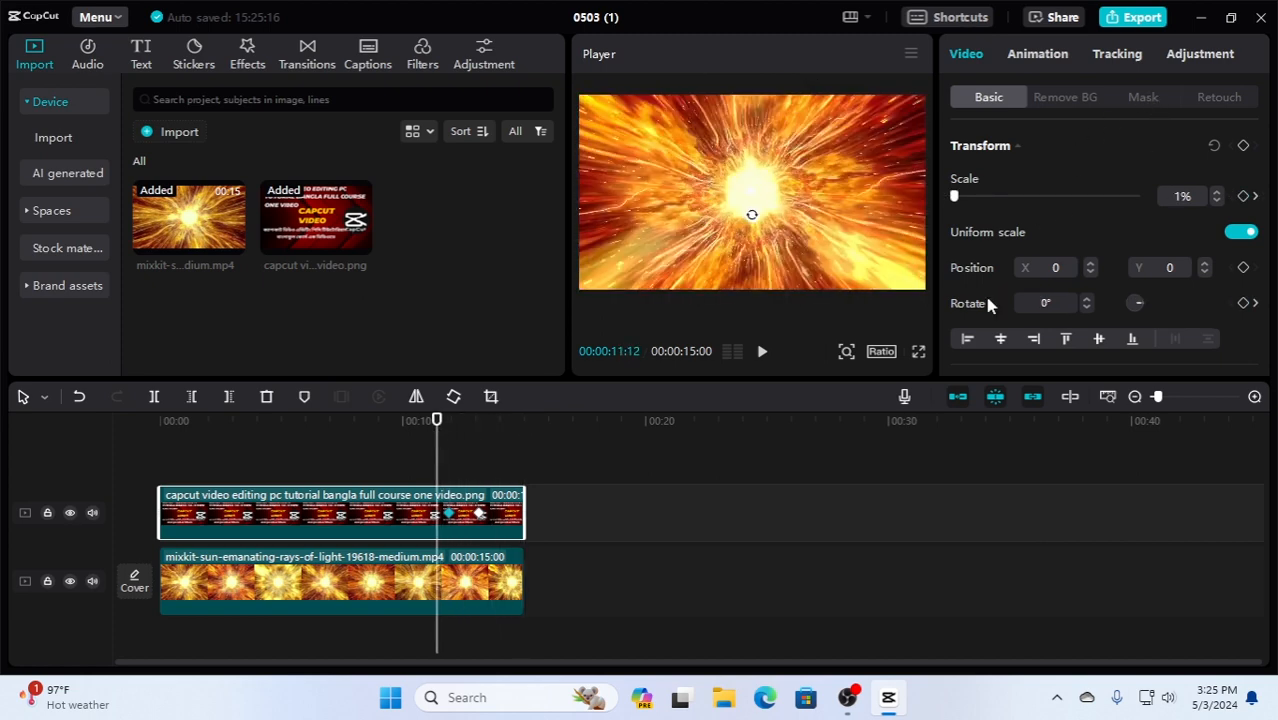
{"action": "scroll", "coordinate": [987, 303], "scroll_direction": "down", "scroll_amount": 3}
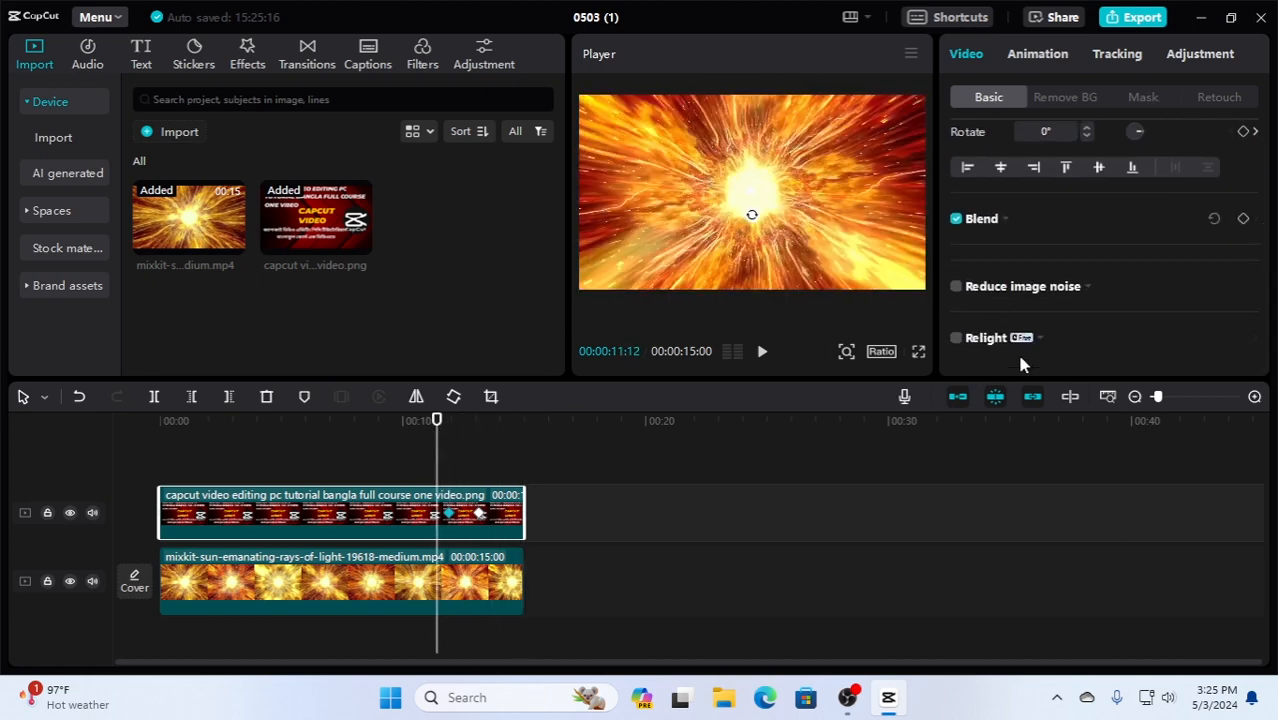